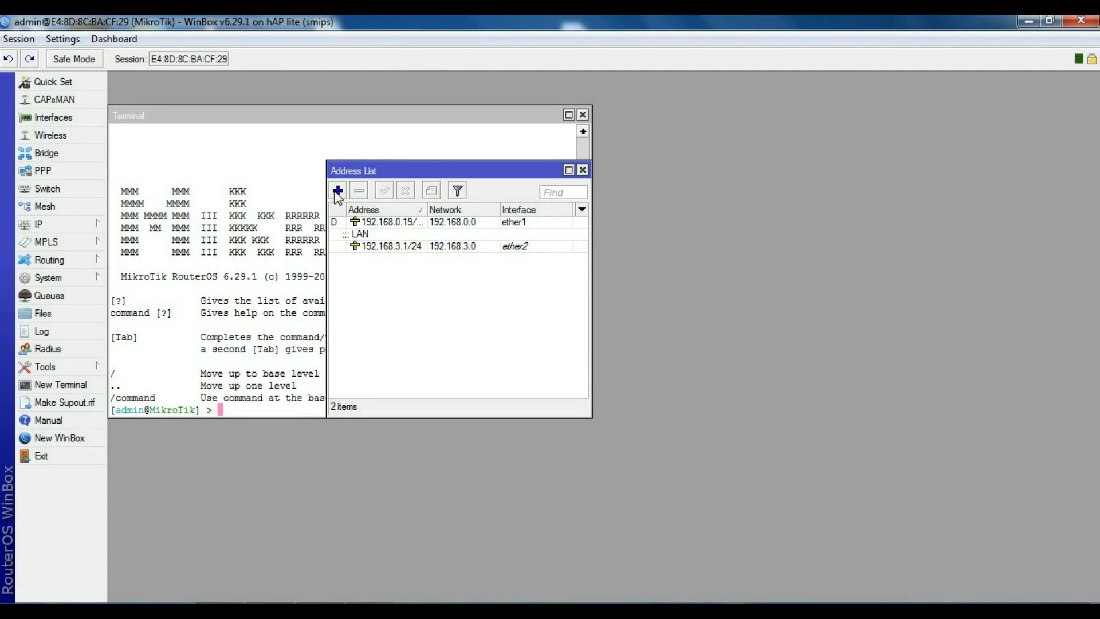
Step: Add the IP address 10.5.50.1/24 on interface ether4
{"action": "left_click", "coordinate": [336, 195]}
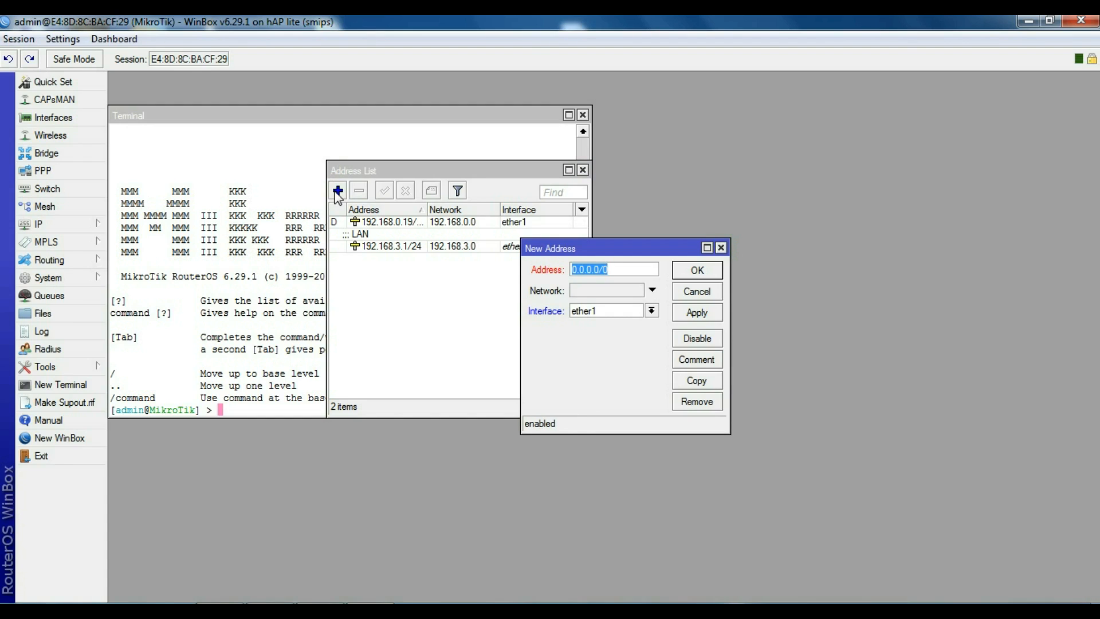
{"action": "type", "text": "10.5.50.1/24"}
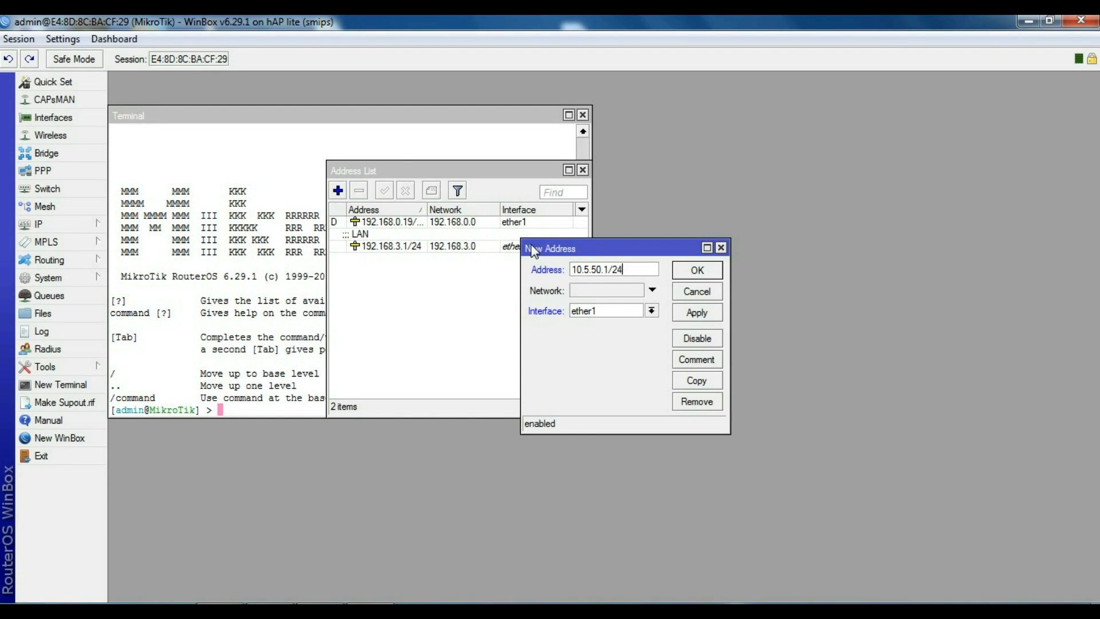
{"action": "left_click", "coordinate": [651, 311]}
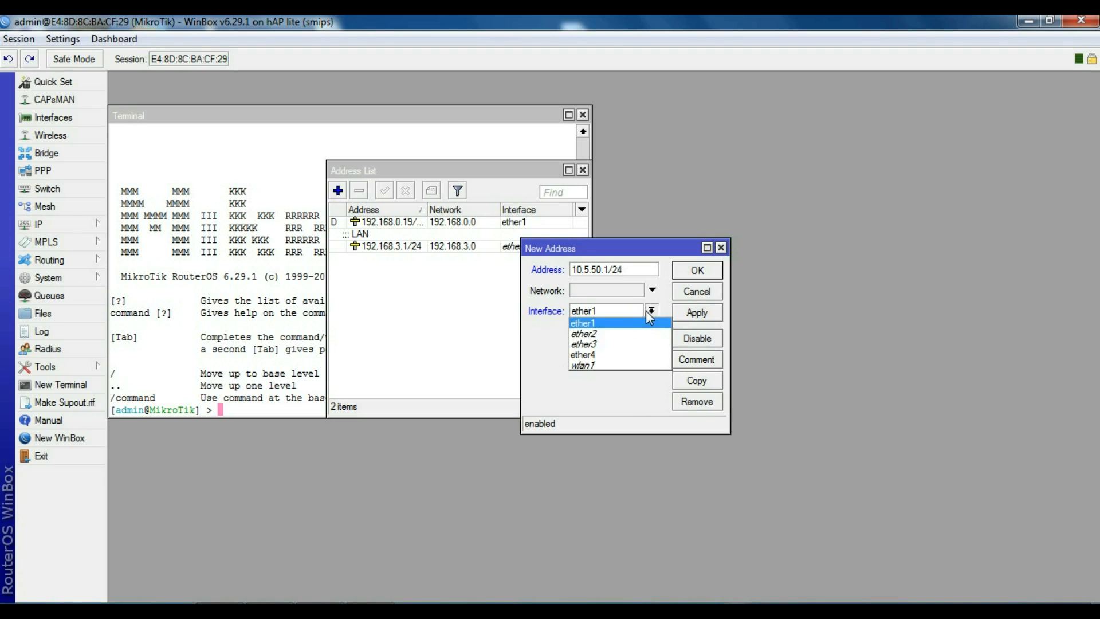
{"action": "left_click", "coordinate": [624, 348]}
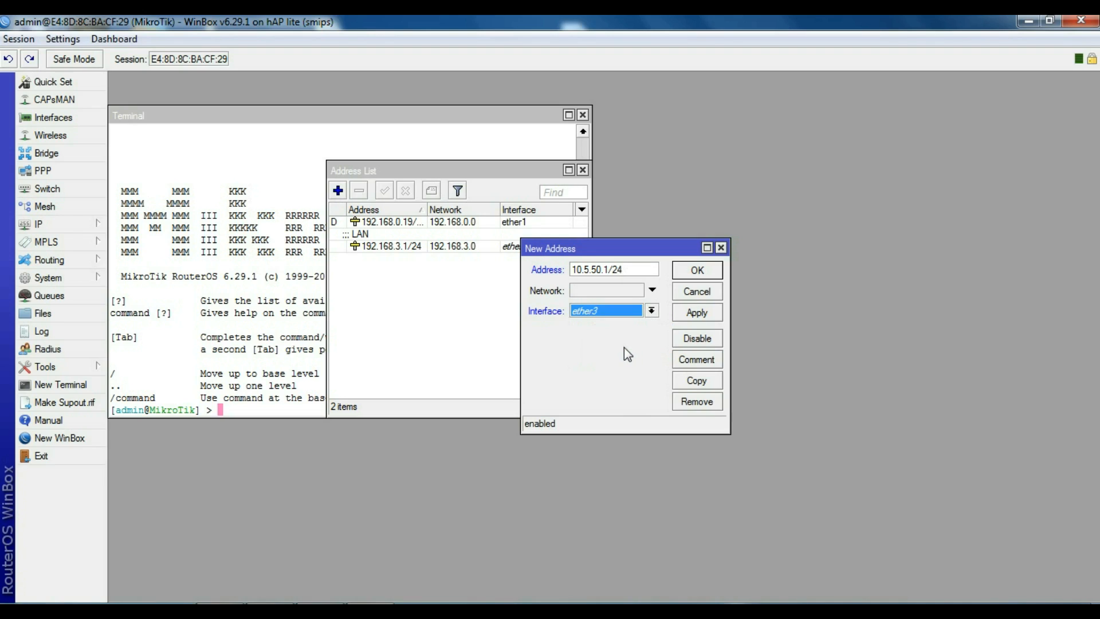
{"action": "left_click", "coordinate": [654, 313]}
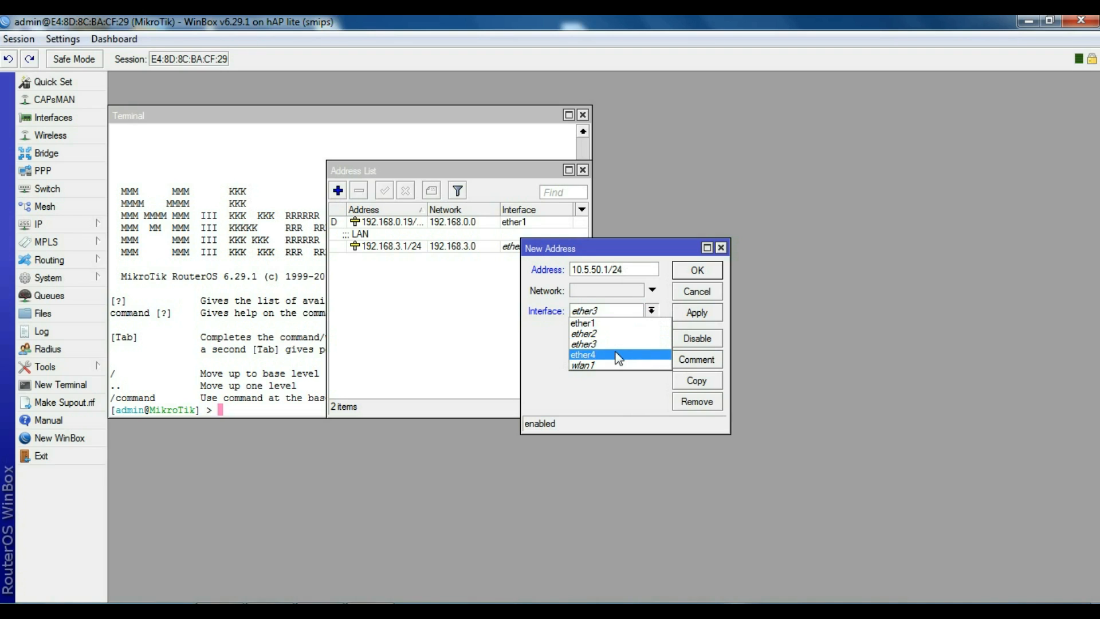
{"action": "left_click", "coordinate": [659, 358]}
{"action": "left_click", "coordinate": [693, 317]}
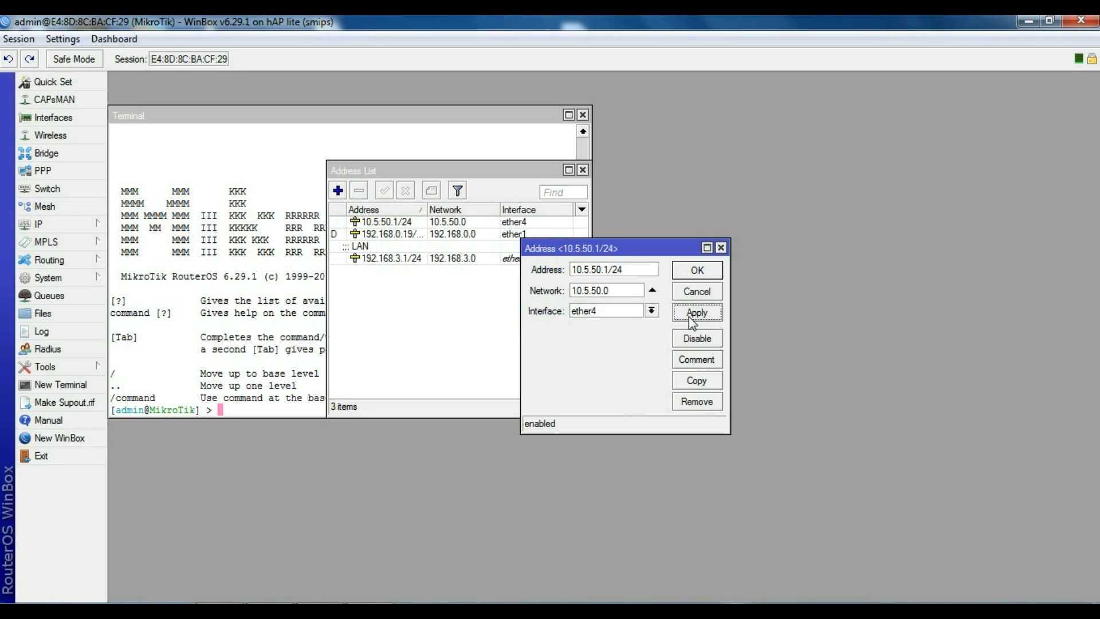
{"action": "left_click", "coordinate": [693, 275]}
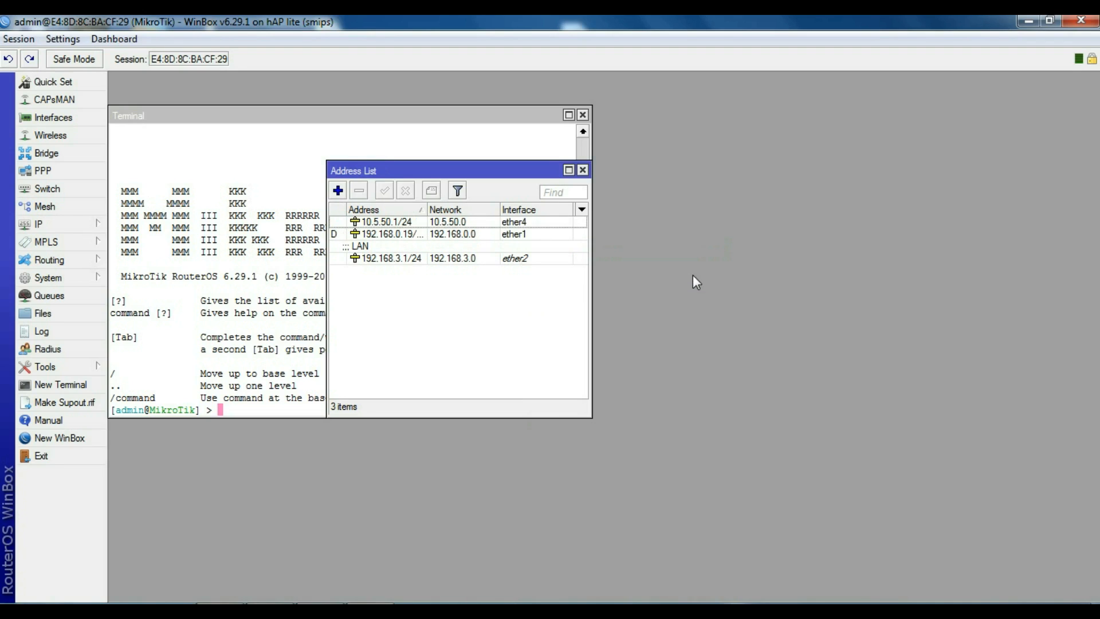
Step: Comment the 10.5.50.1/24 address as 'Hotspot Network'
{"action": "left_click", "coordinate": [443, 223]}
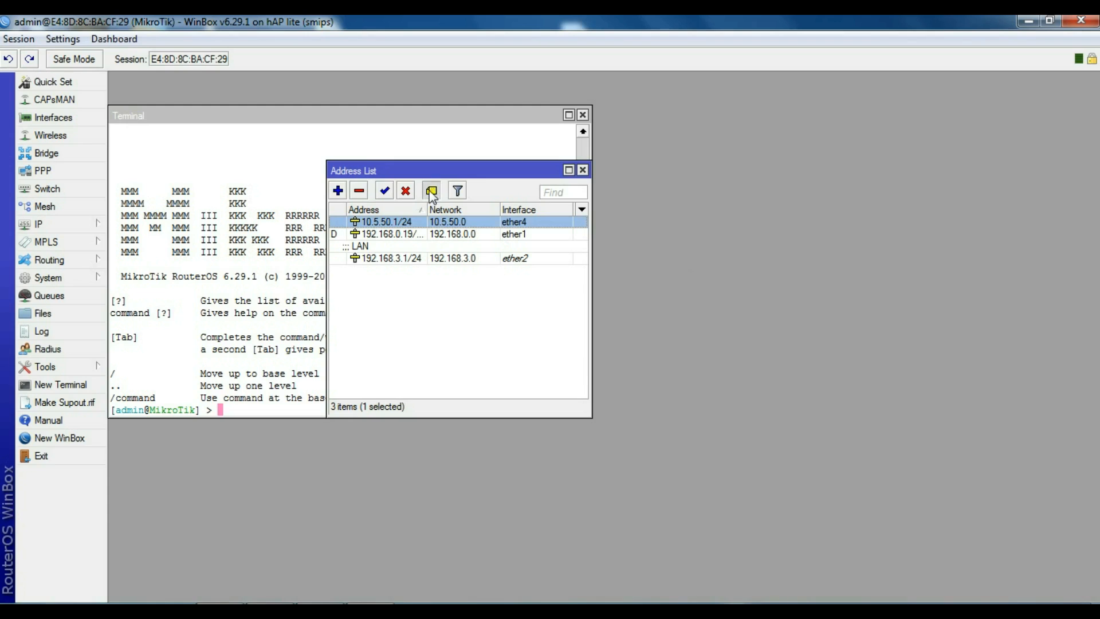
{"action": "left_click", "coordinate": [431, 190]}
{"action": "type", "text": "Hotspot"}
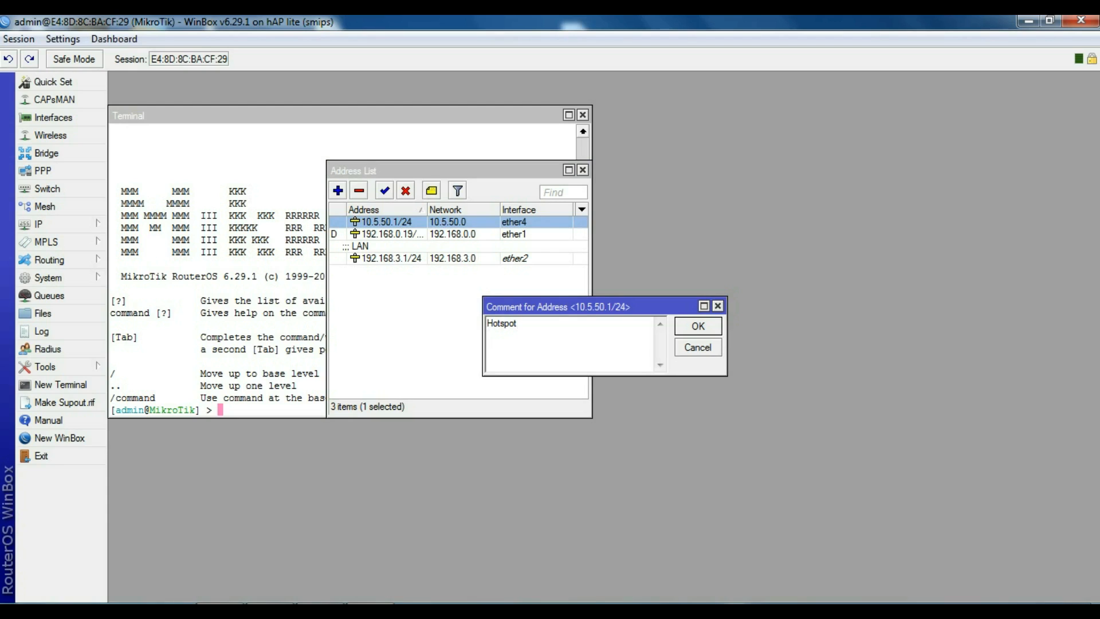
{"action": "type", "text": ", Network"}
{"action": "left_click", "coordinate": [703, 327]}
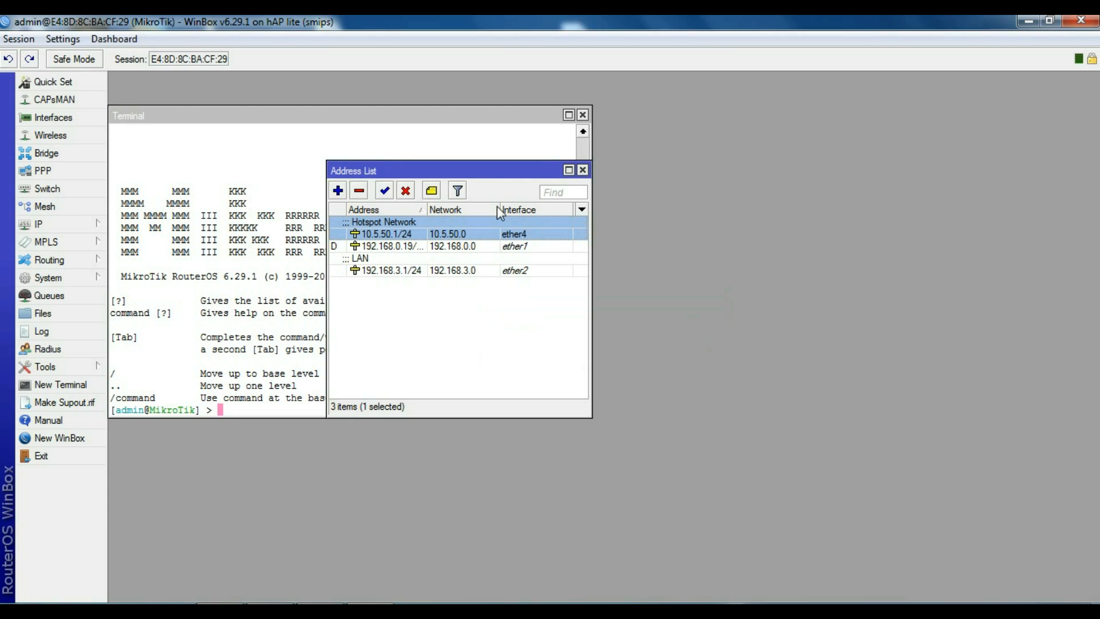
{"action": "left_click", "coordinate": [45, 220]}
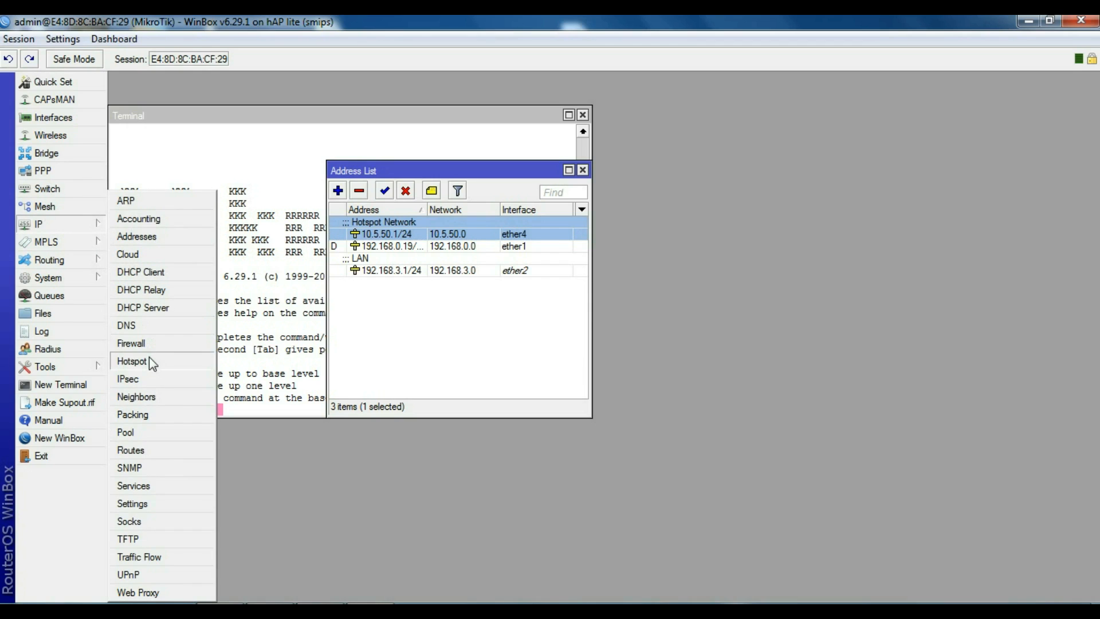
Step: Start the Hotspot Setup wizard with ether4 as the hotspot interface
{"action": "left_click", "coordinate": [149, 361]}
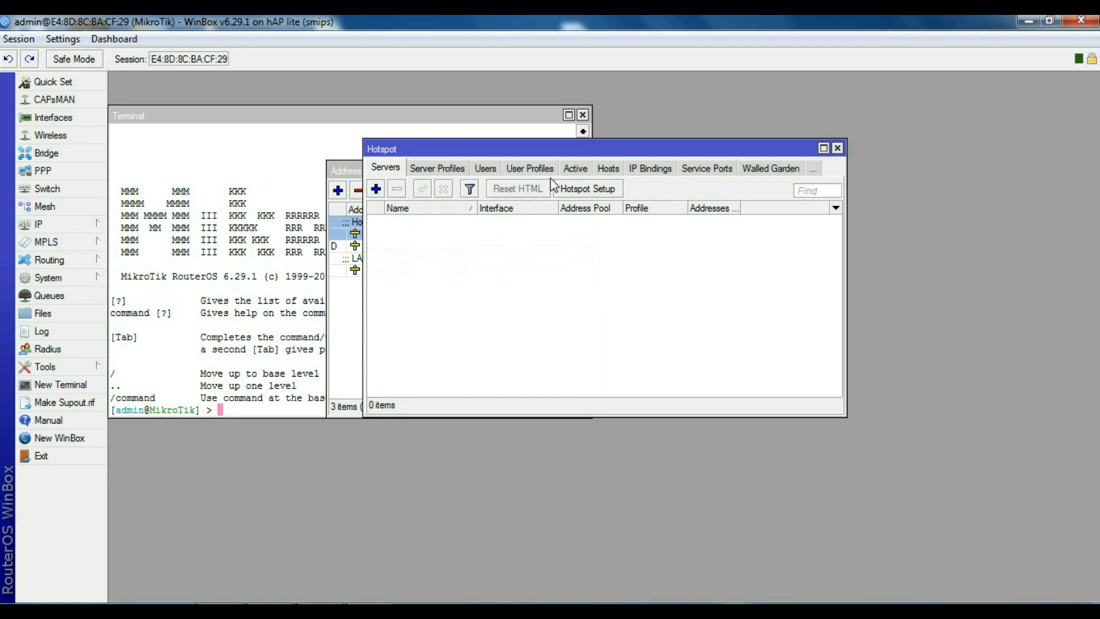
{"action": "left_click", "coordinate": [583, 192]}
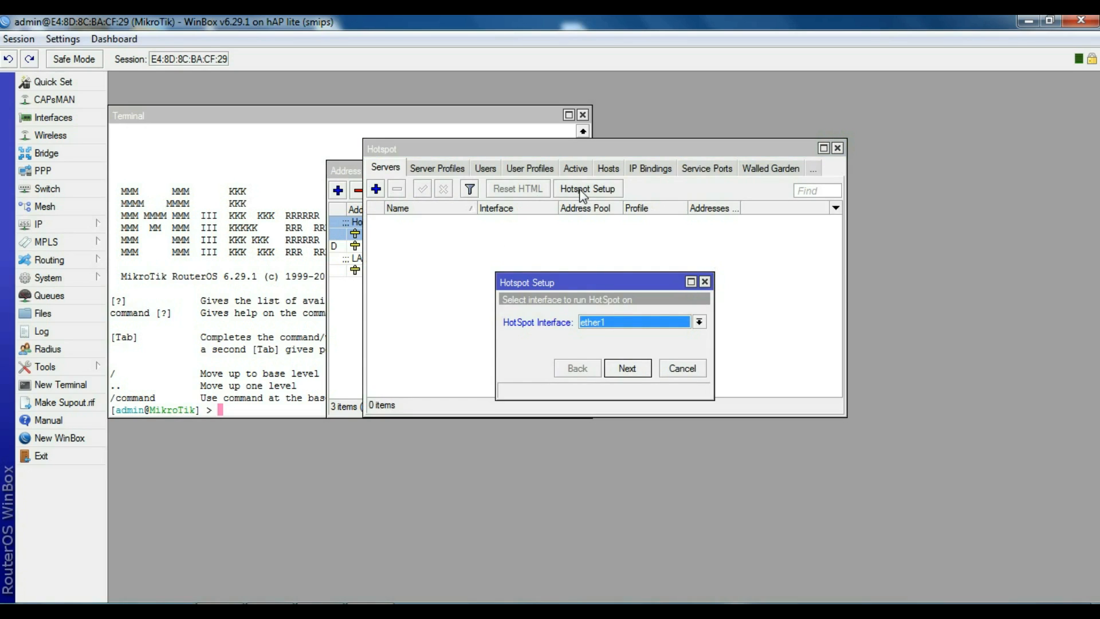
{"action": "left_click", "coordinate": [689, 322]}
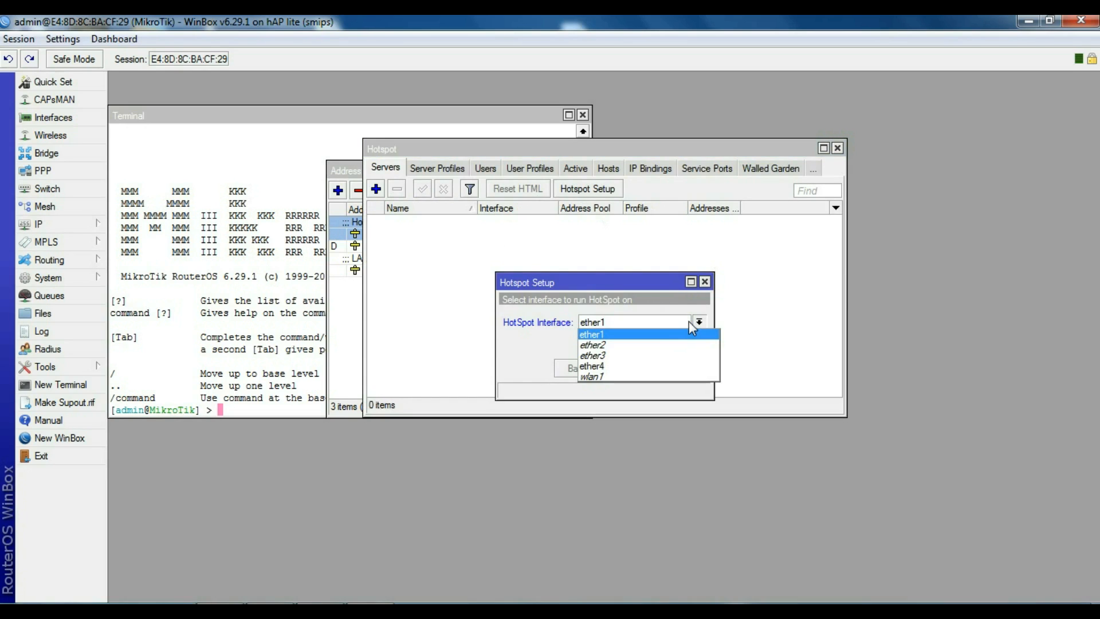
{"action": "left_click", "coordinate": [636, 366]}
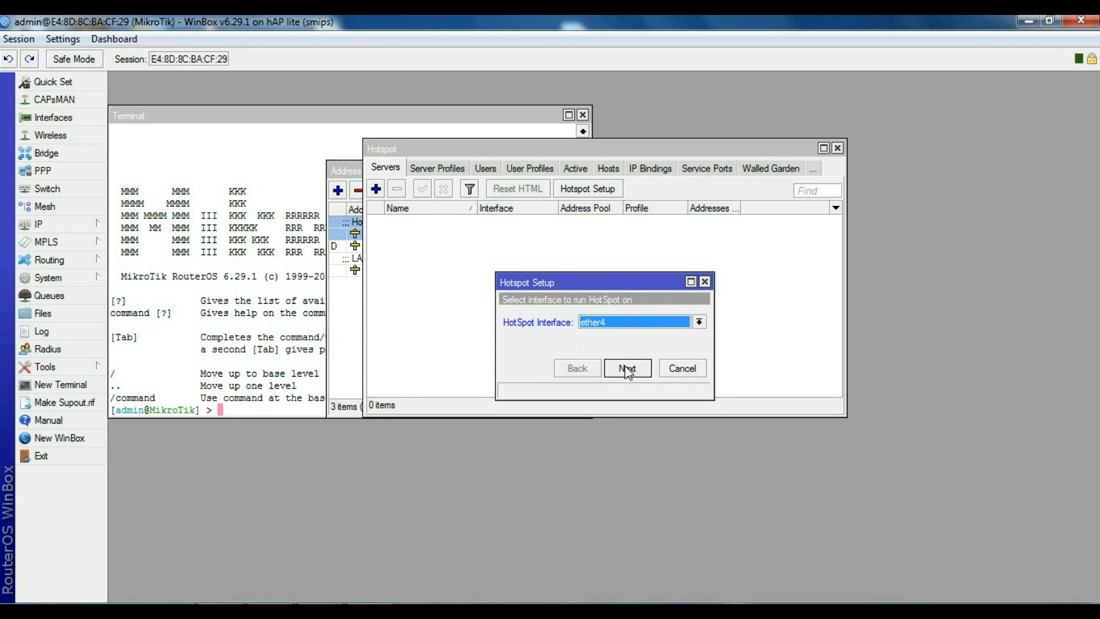
Step: Accept the 10.5.50.1/24 network, address pool, no SSL certificate, no SMTP and default DNS to finish setup
{"action": "left_click", "coordinate": [627, 368]}
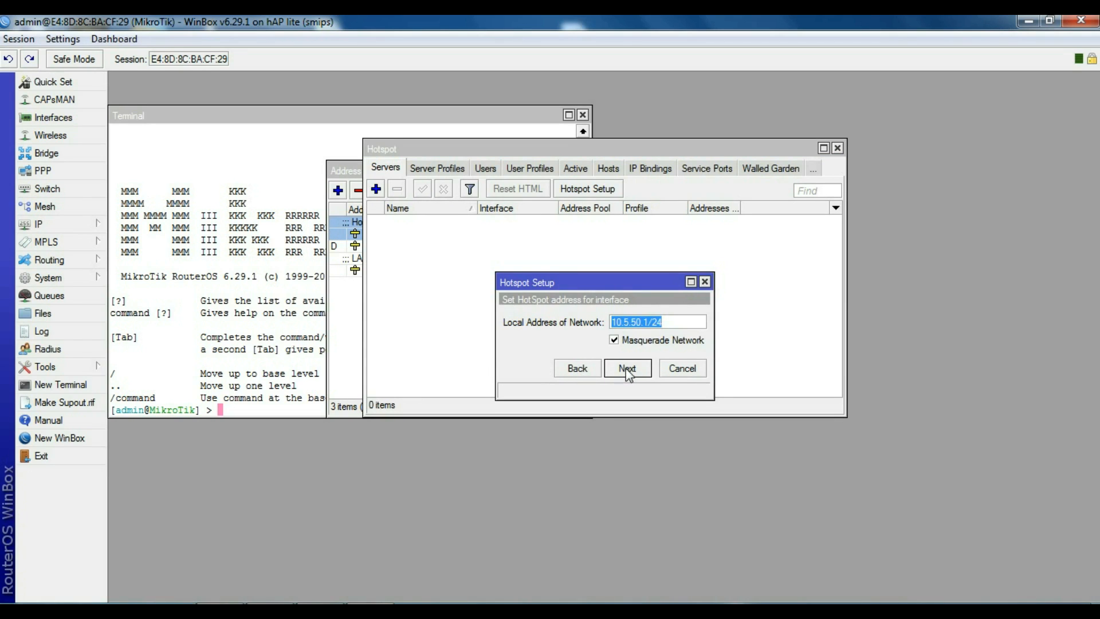
{"action": "left_click", "coordinate": [629, 369]}
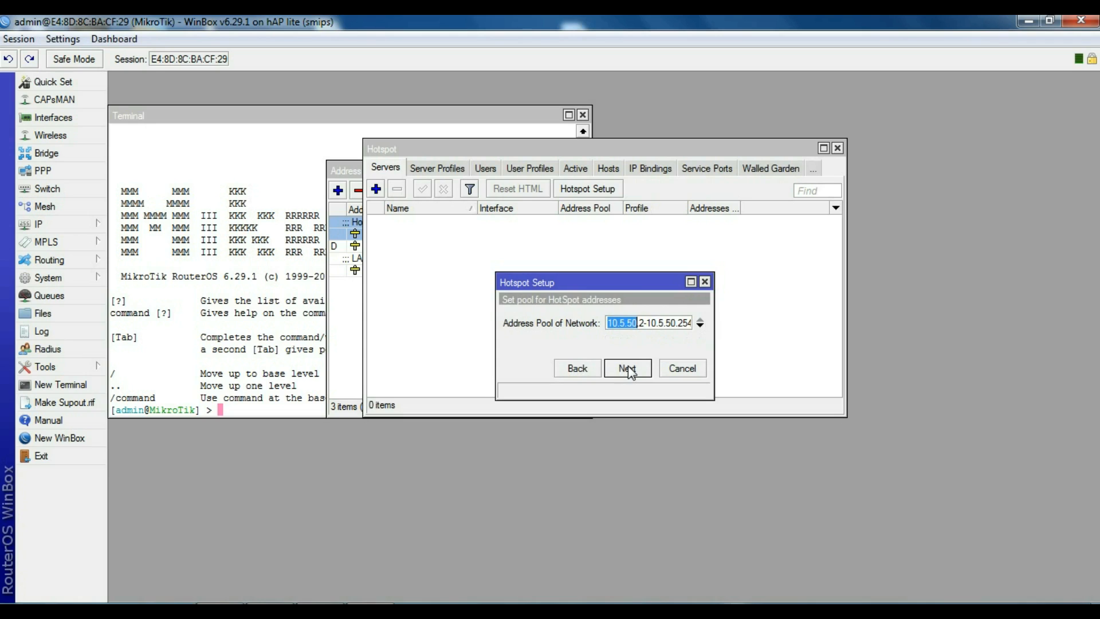
{"action": "left_click", "coordinate": [629, 369]}
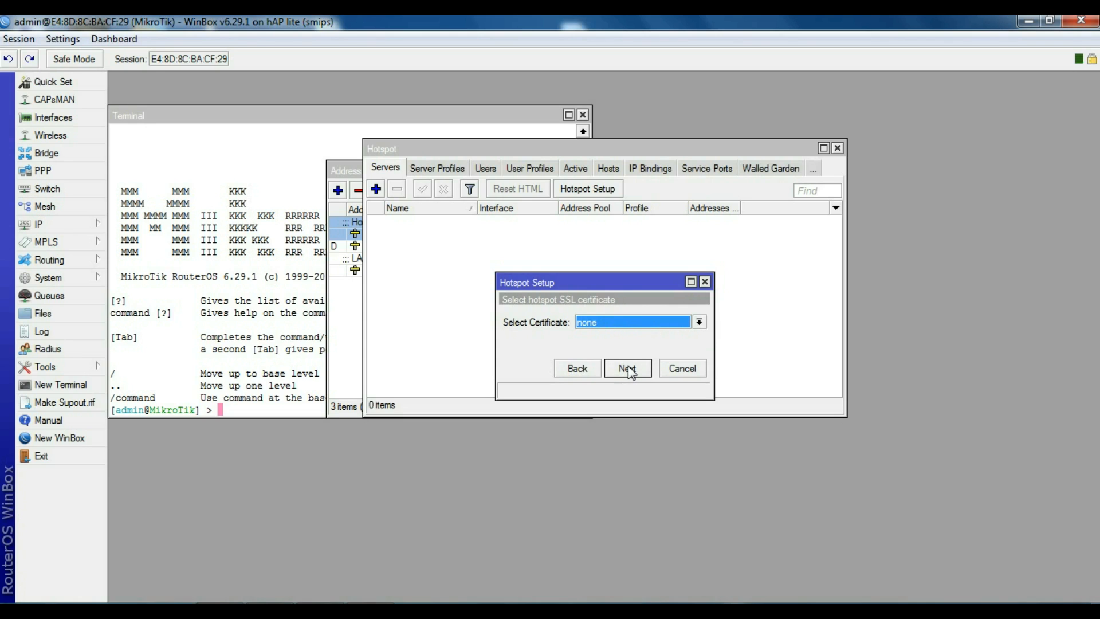
{"action": "left_click", "coordinate": [629, 368]}
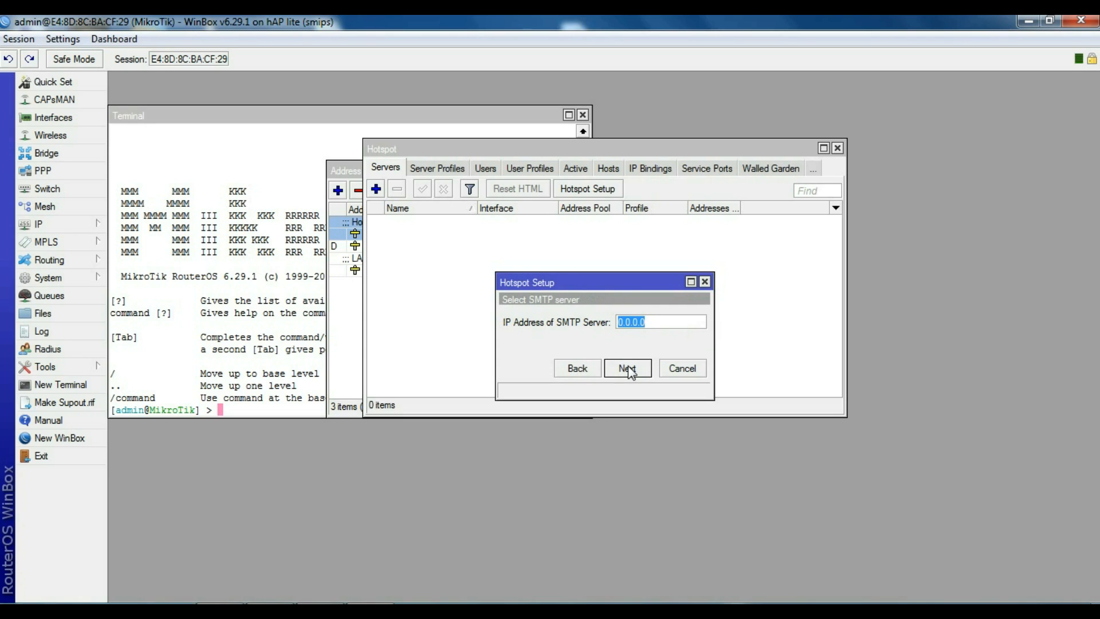
{"action": "left_click", "coordinate": [629, 368]}
{"action": "left_click", "coordinate": [629, 369]}
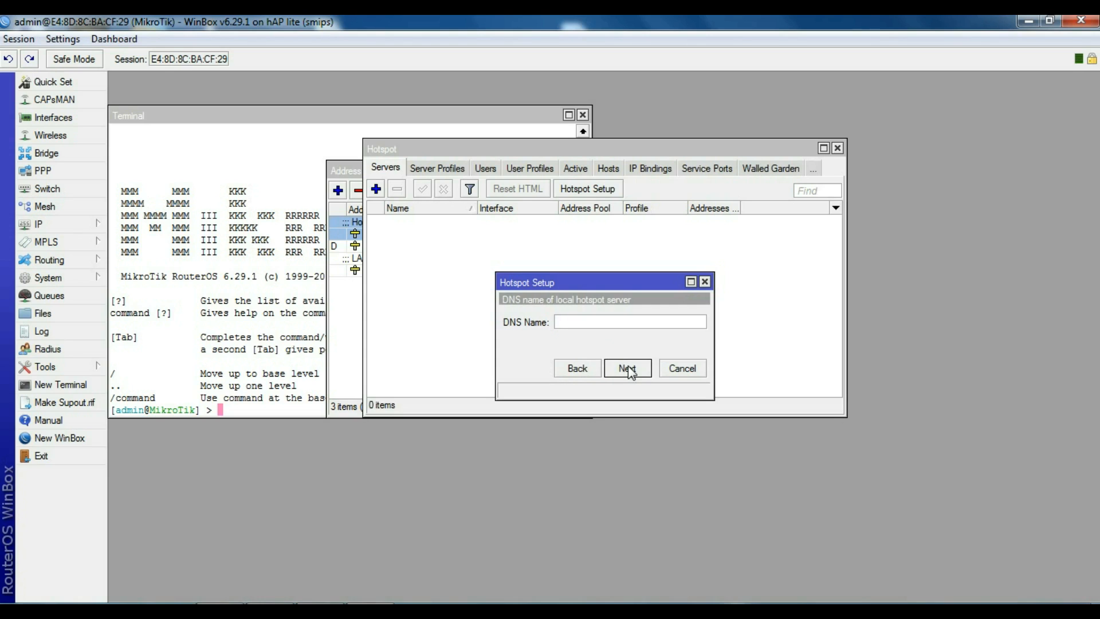
{"action": "left_click", "coordinate": [628, 370]}
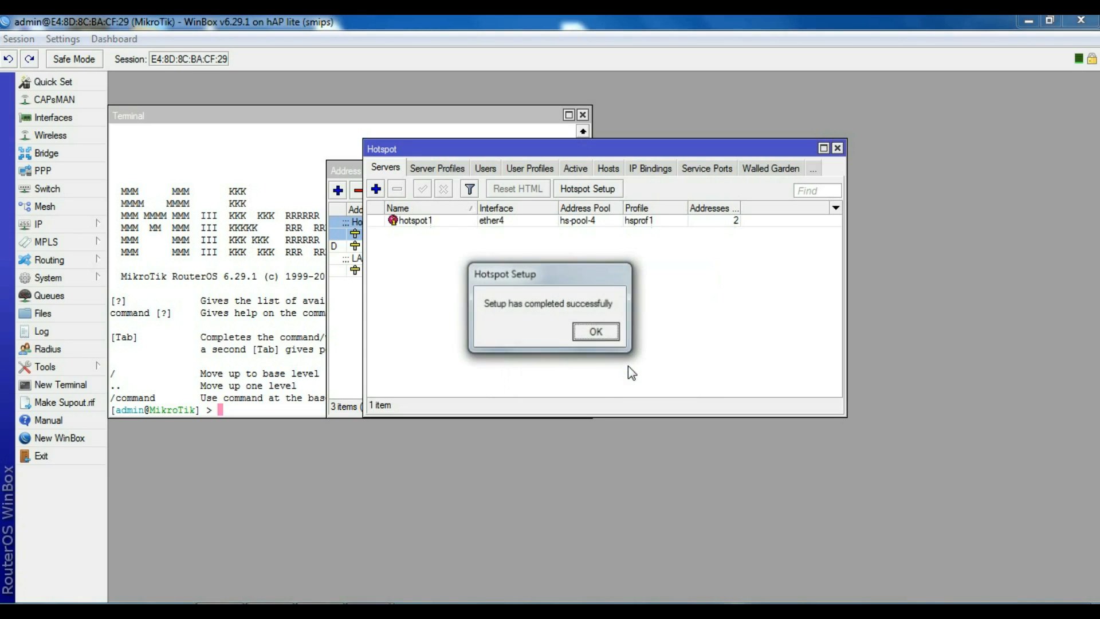
{"action": "left_click", "coordinate": [596, 334]}
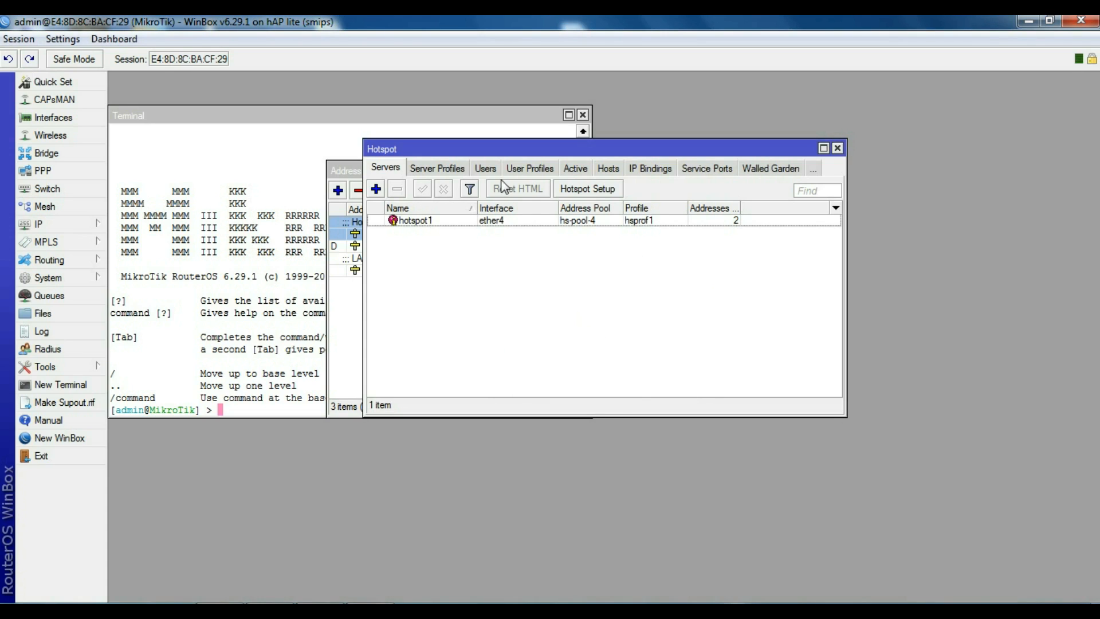
{"action": "left_click", "coordinate": [533, 170]}
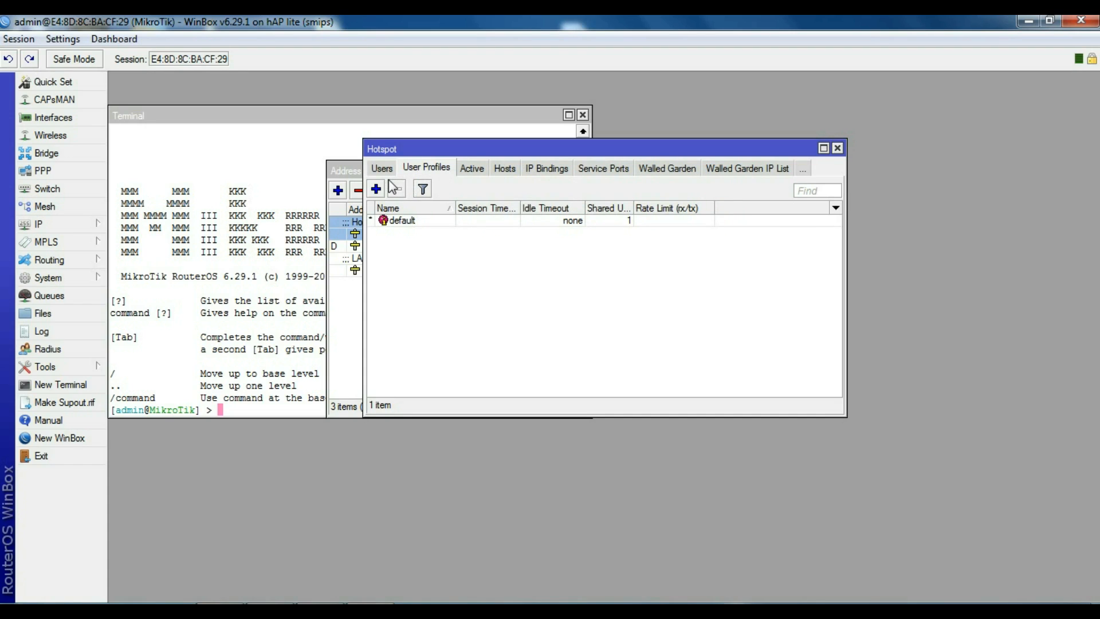
Step: Create hotspot user profile 1M with a 1M/1M rate limit
{"action": "left_click", "coordinate": [377, 190]}
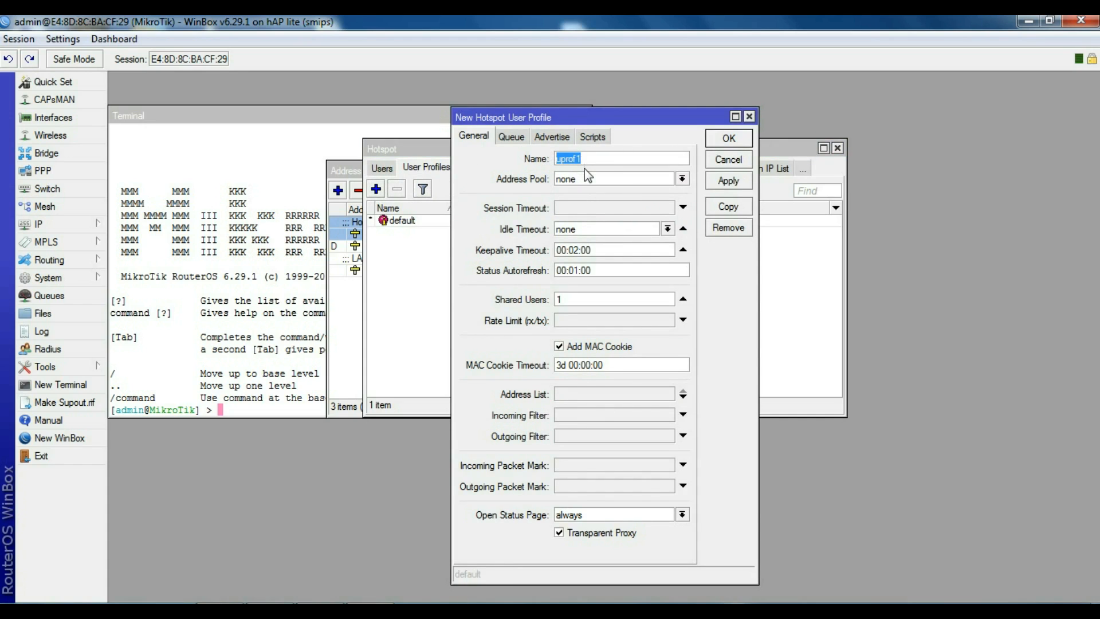
{"action": "type", "text": "1M"}
{"action": "left_click", "coordinate": [593, 321]}
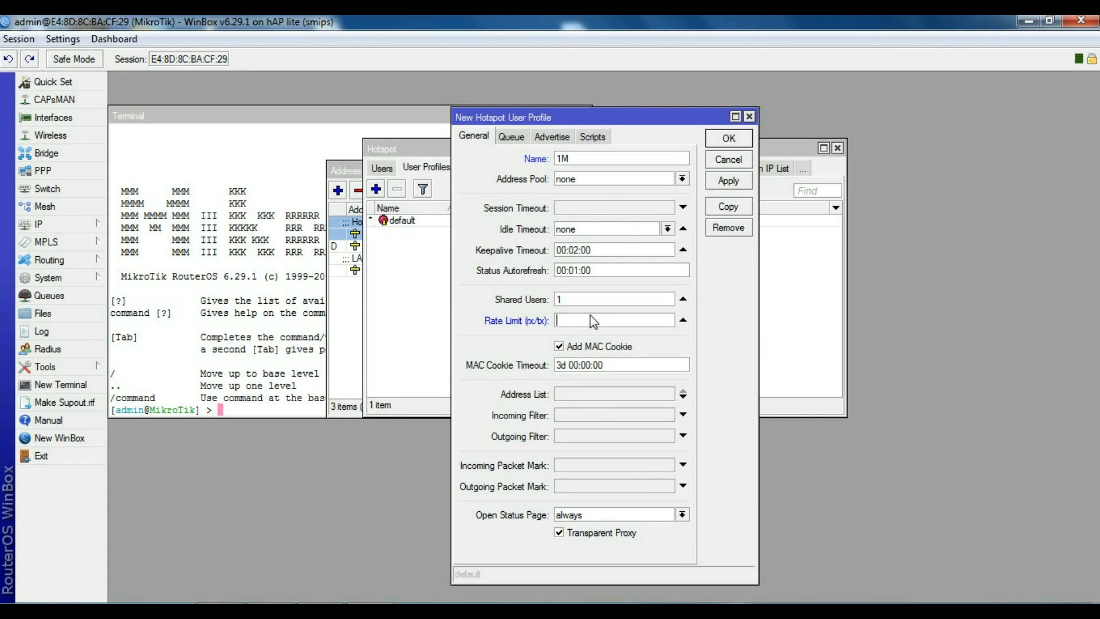
{"action": "type", "text": "1M/1M"}
{"action": "left_click", "coordinate": [726, 179]}
{"action": "left_click", "coordinate": [724, 141]}
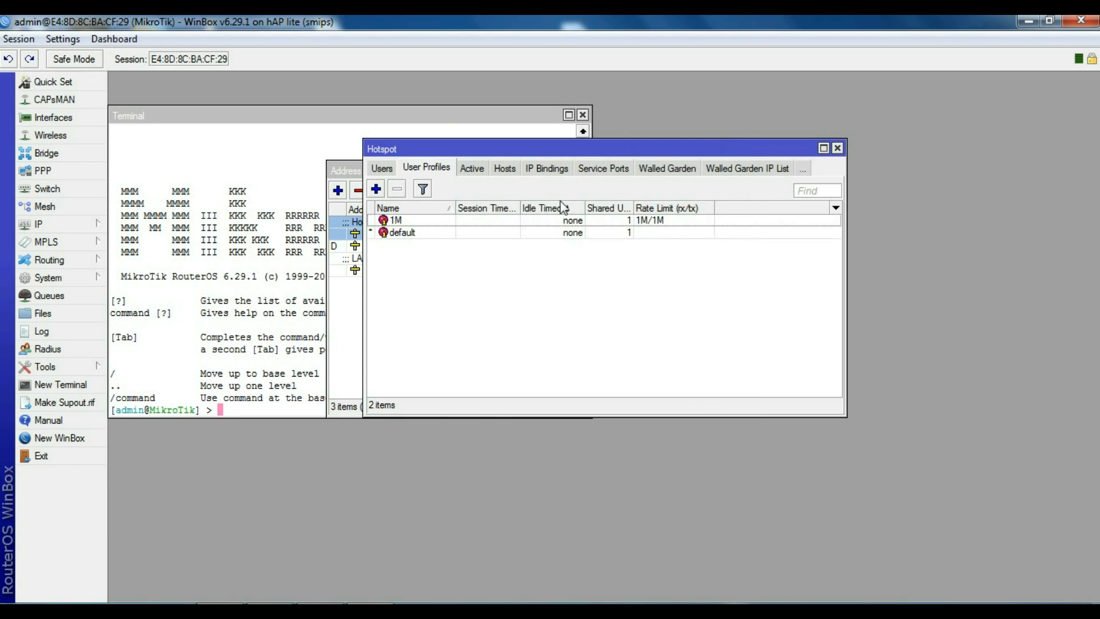
{"action": "left_click", "coordinate": [383, 169]}
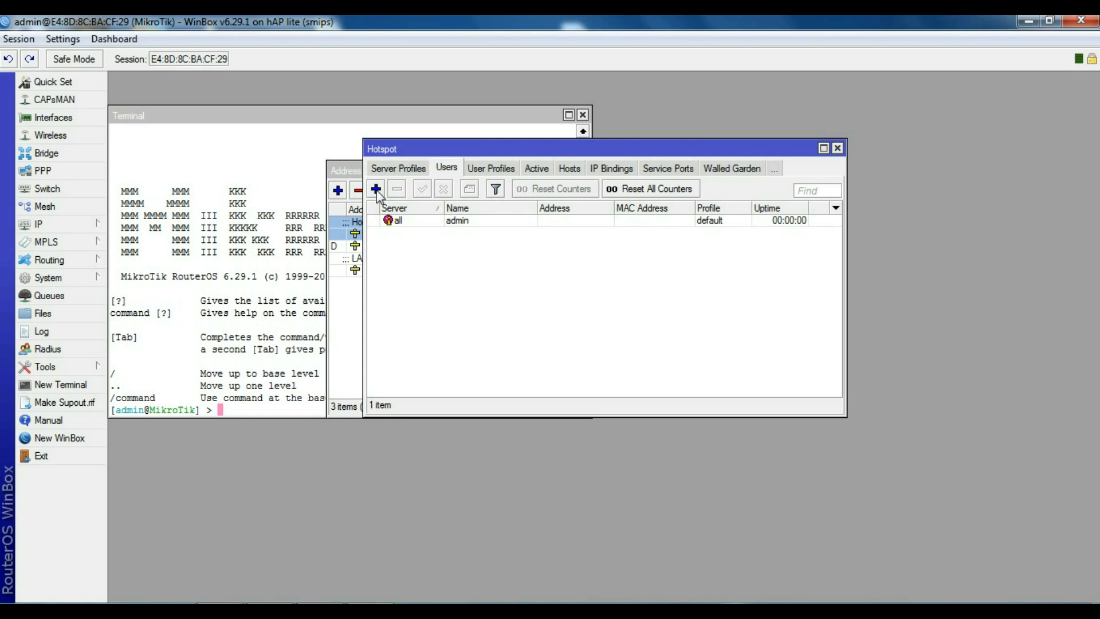
Step: Add a new hotspot user with a user name and password, assigned the 1M profile
{"action": "left_click", "coordinate": [377, 190]}
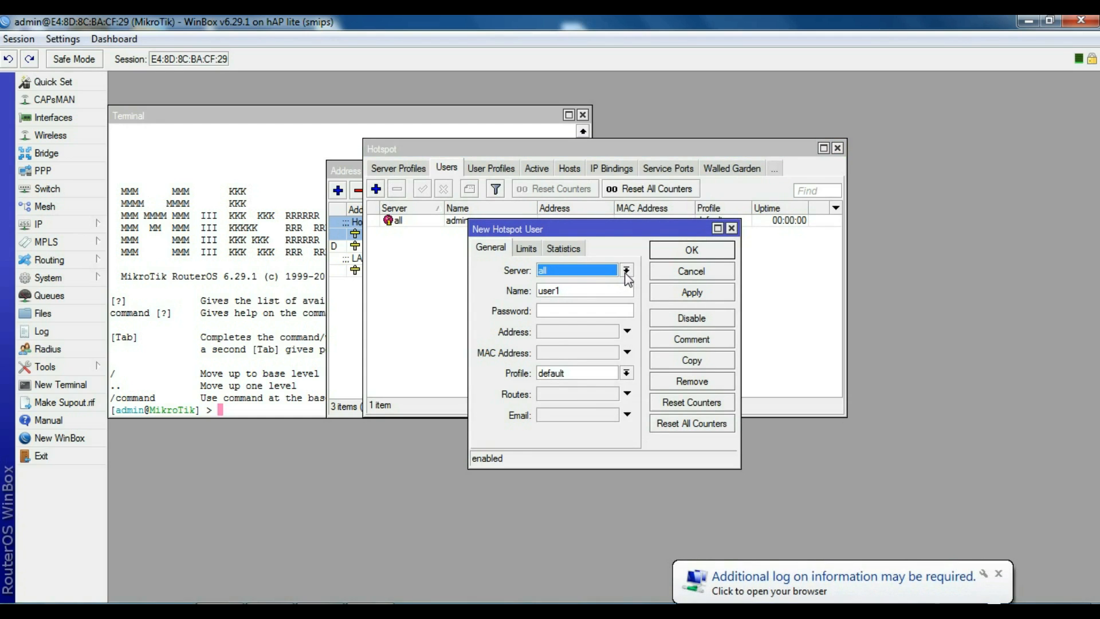
{"action": "left_click", "coordinate": [592, 296]}
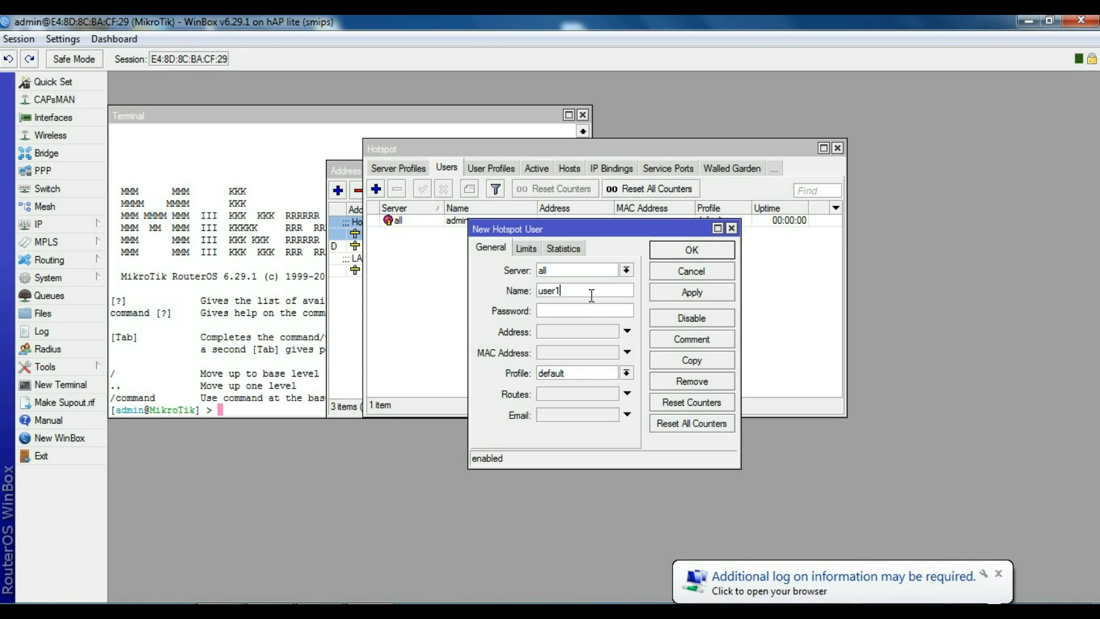
{"action": "key", "text": "BackSpace"}
{"action": "key", "text": "BackSpace"}
{"action": "key", "text": "BackSpace"}
{"action": "key", "text": "BackSpace"}
{"action": "key", "text": "BackSpace"}
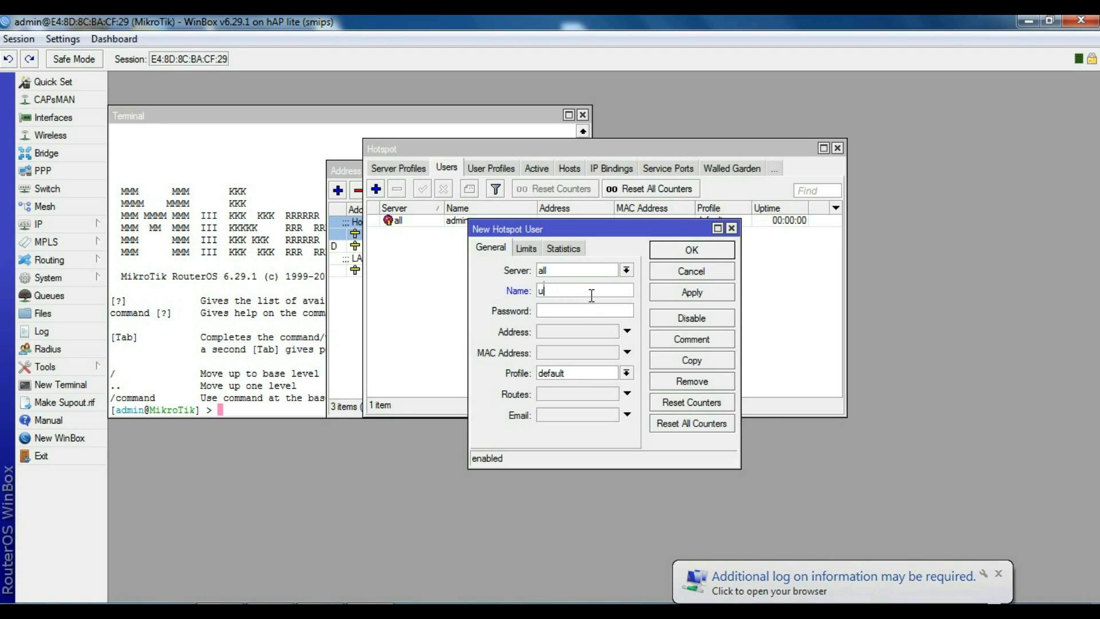
{"action": "type", "text": "arafat"}
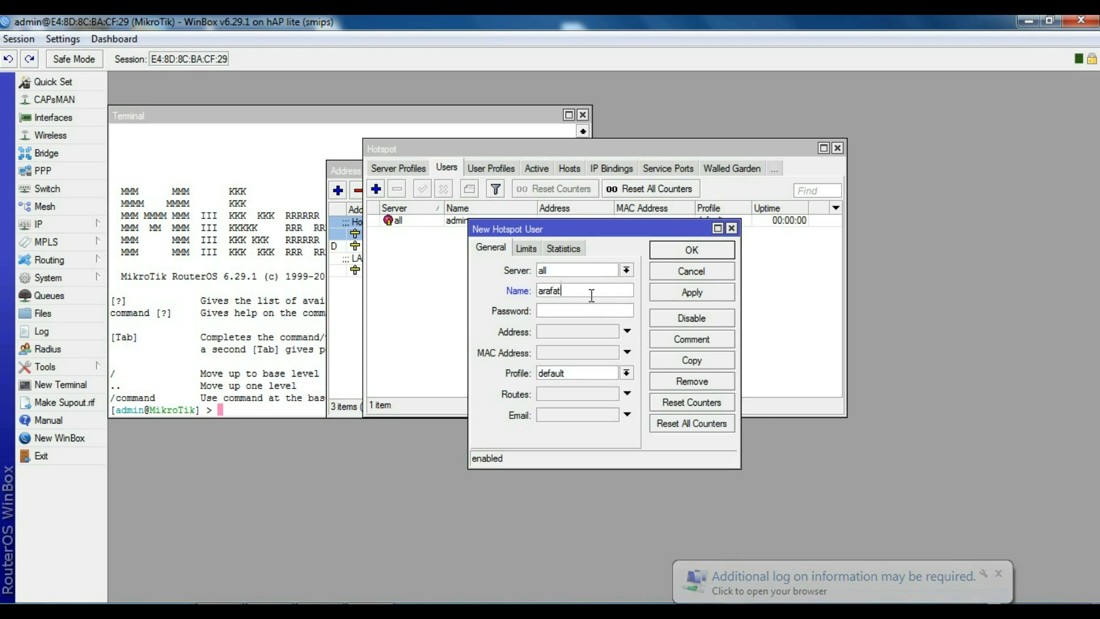
{"action": "type", "text": "123456"}
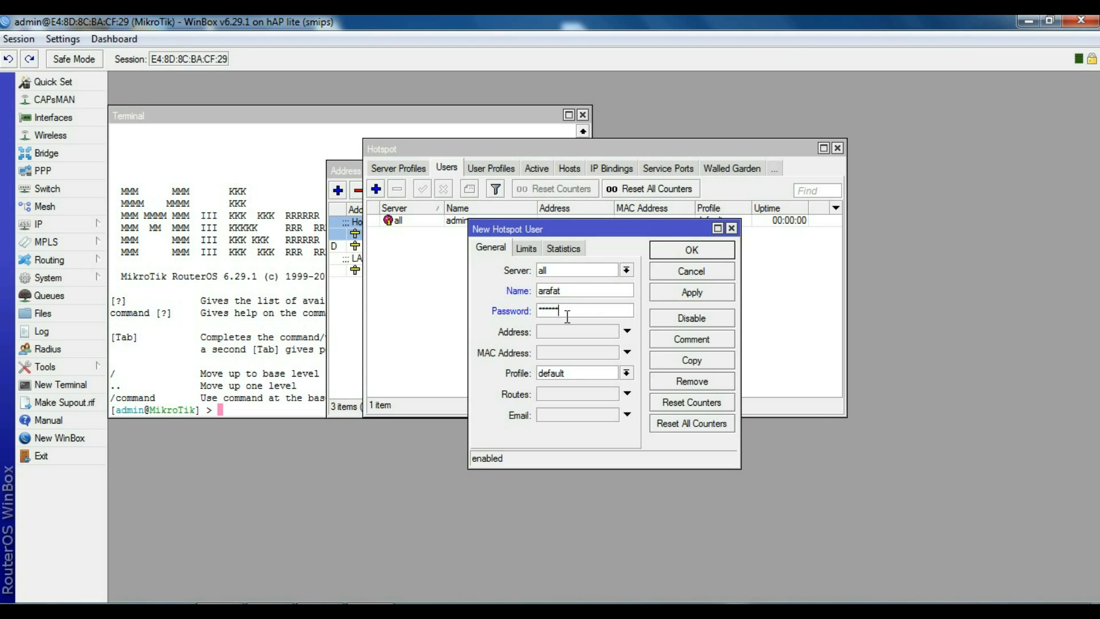
{"action": "left_click", "coordinate": [611, 374]}
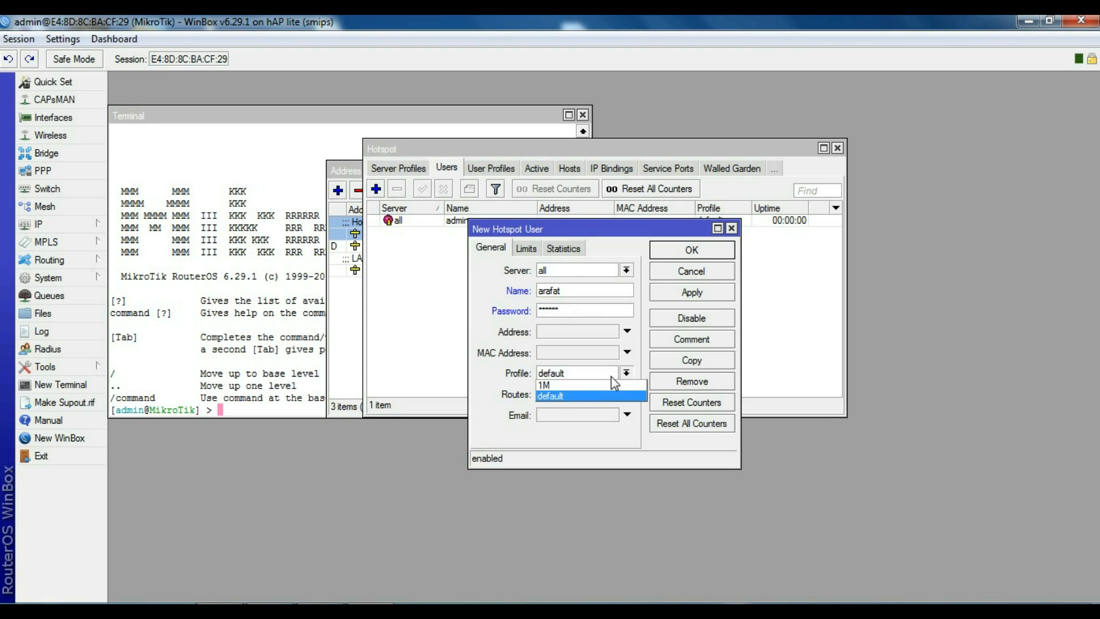
{"action": "left_click", "coordinate": [576, 385]}
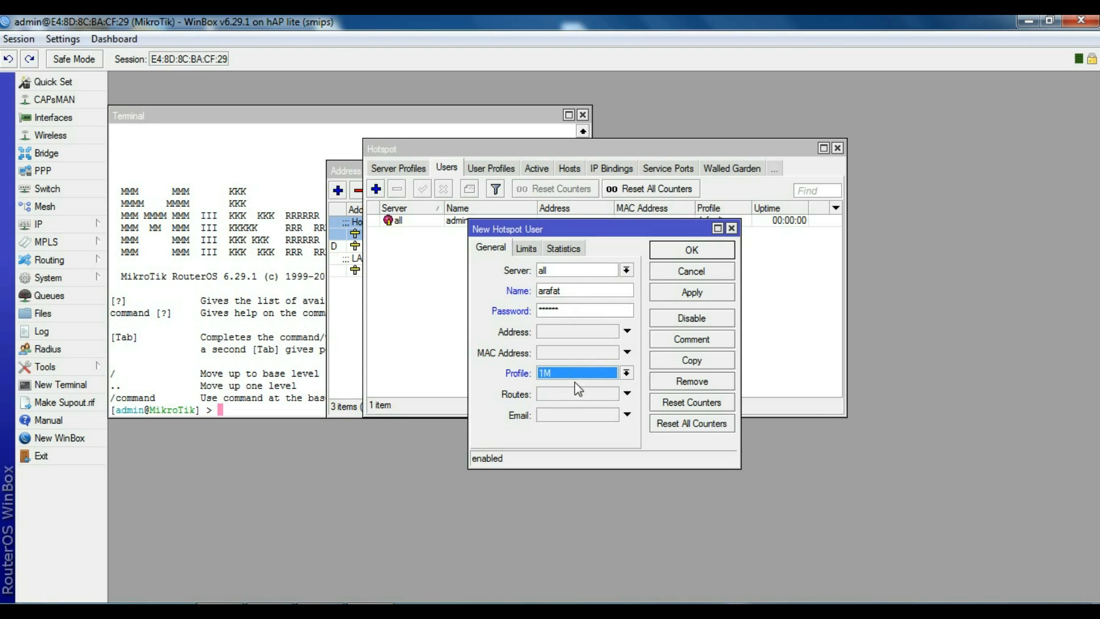
{"action": "left_click", "coordinate": [690, 295]}
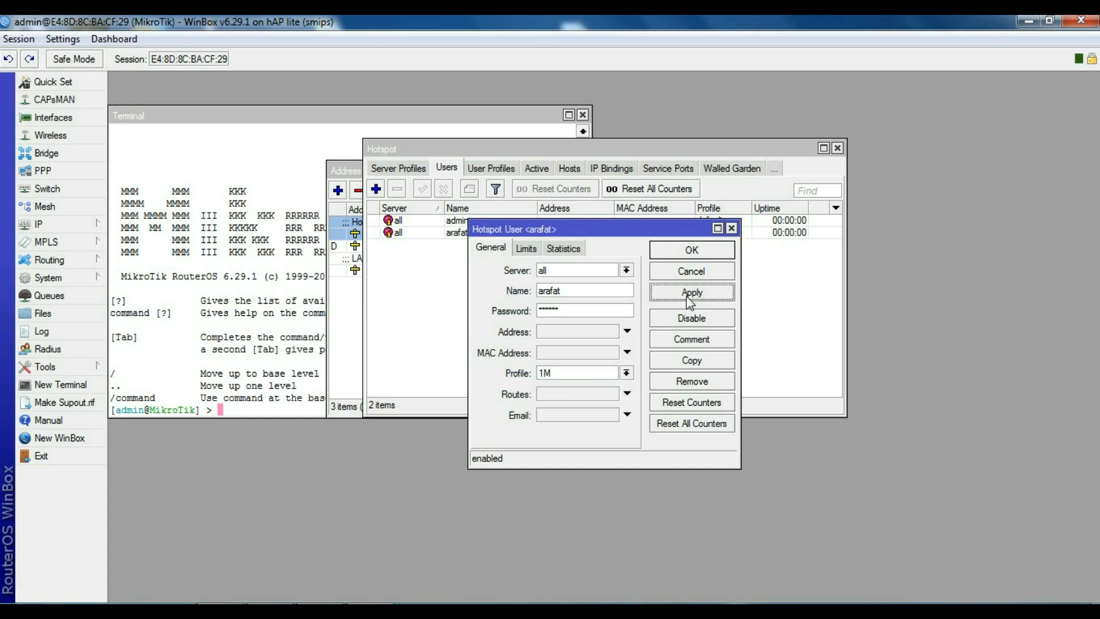
{"action": "left_click", "coordinate": [682, 254]}
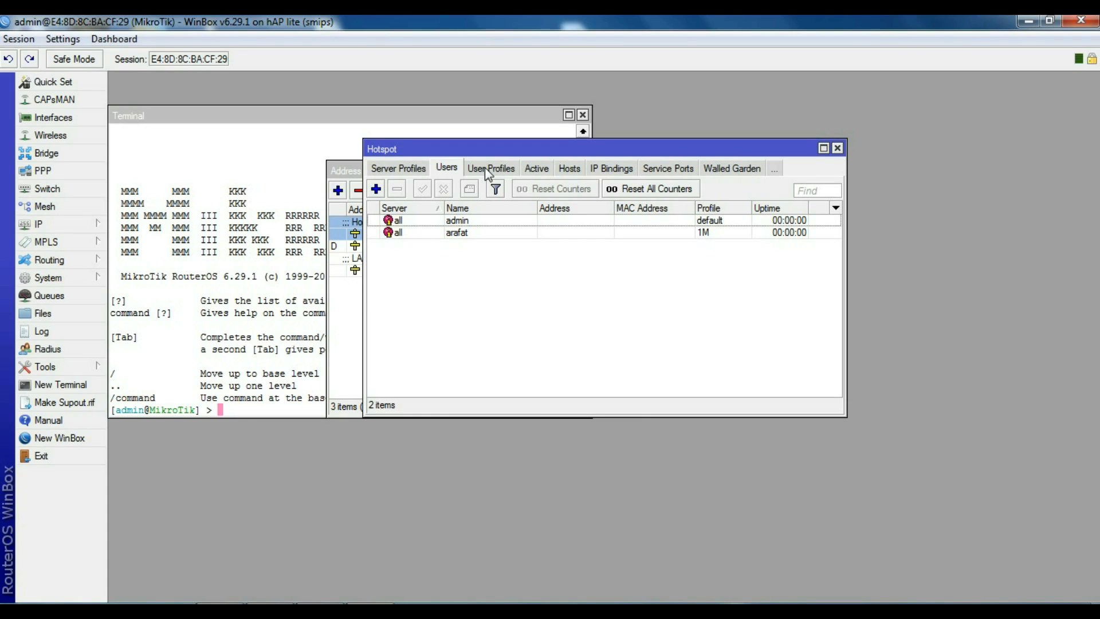
Step: Create user profile 512K with rate limit 512K/512K and Shared Users cleared
{"action": "left_click", "coordinate": [486, 168]}
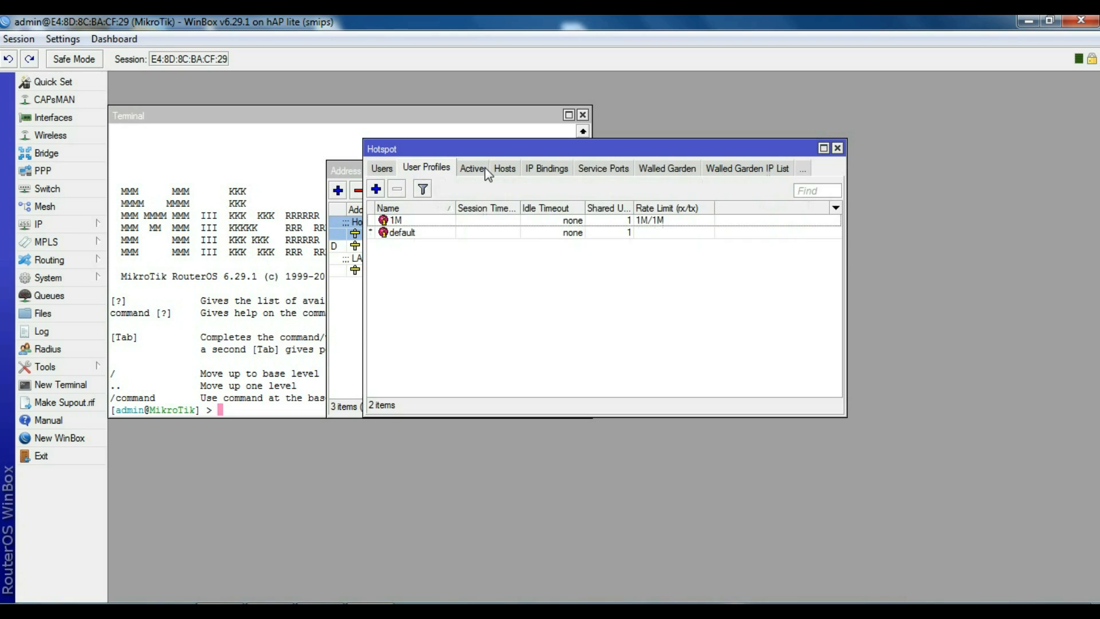
{"action": "left_click", "coordinate": [377, 190]}
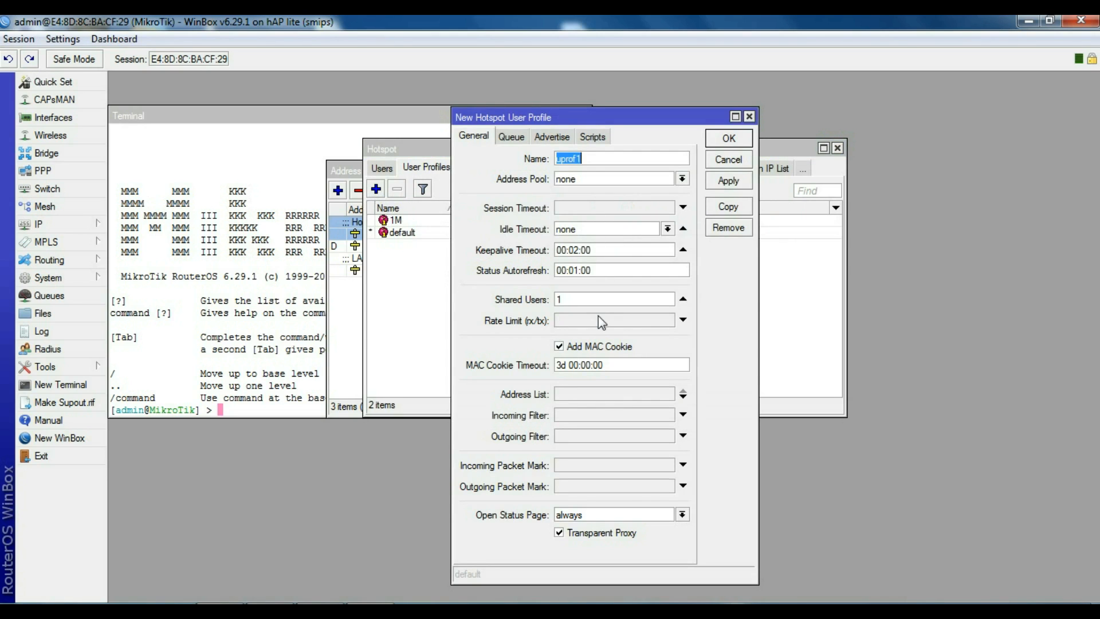
{"action": "type", "text": "512K"}
{"action": "left_click", "coordinate": [581, 321]}
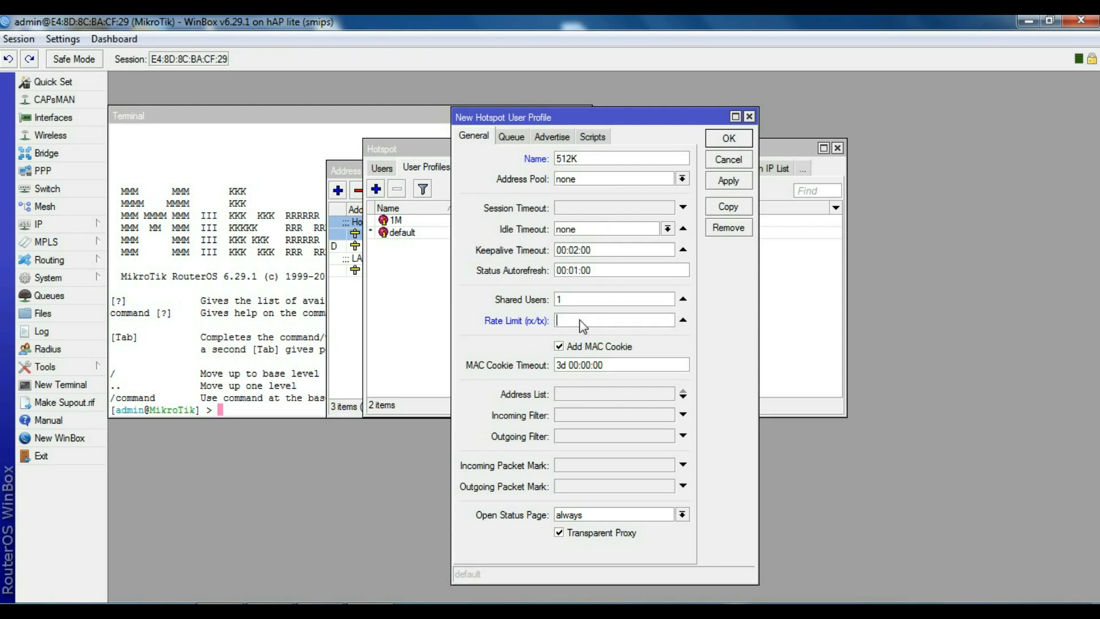
{"action": "type", "text": "512K/512K"}
{"action": "left_click", "coordinate": [683, 299]}
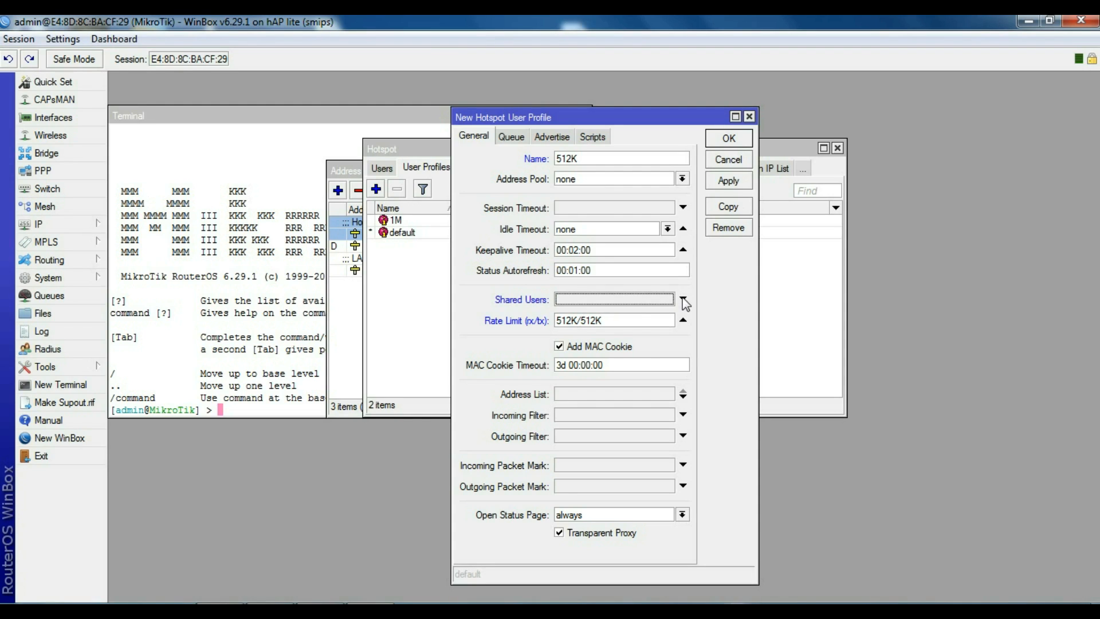
{"action": "left_click", "coordinate": [727, 140]}
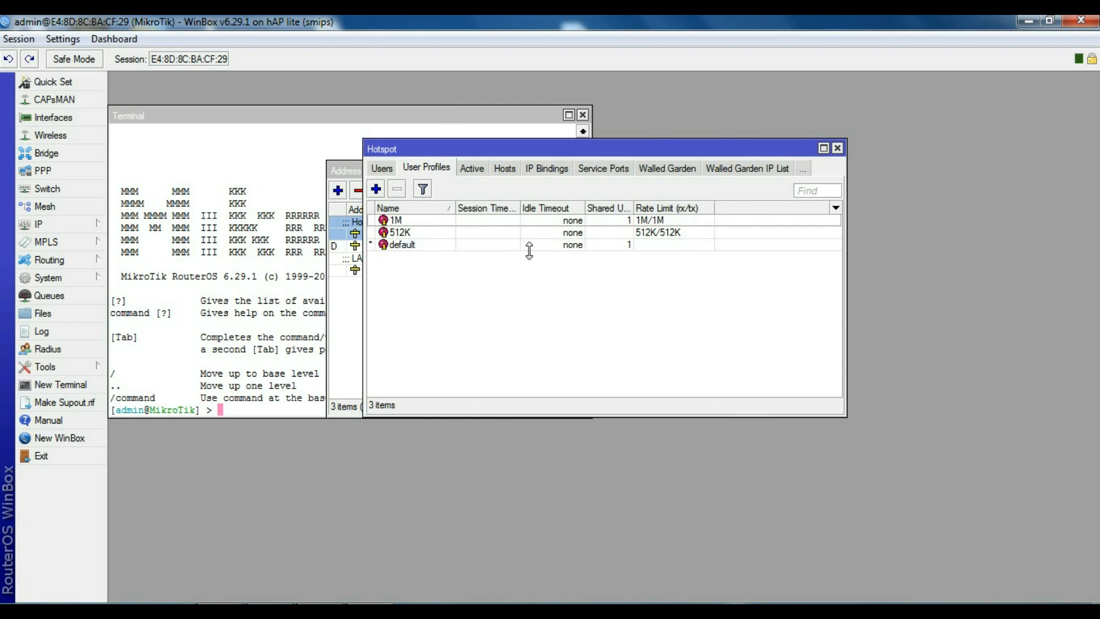
Step: Create user profile 3M with a 3M/3M rate limit
{"action": "left_click", "coordinate": [376, 190]}
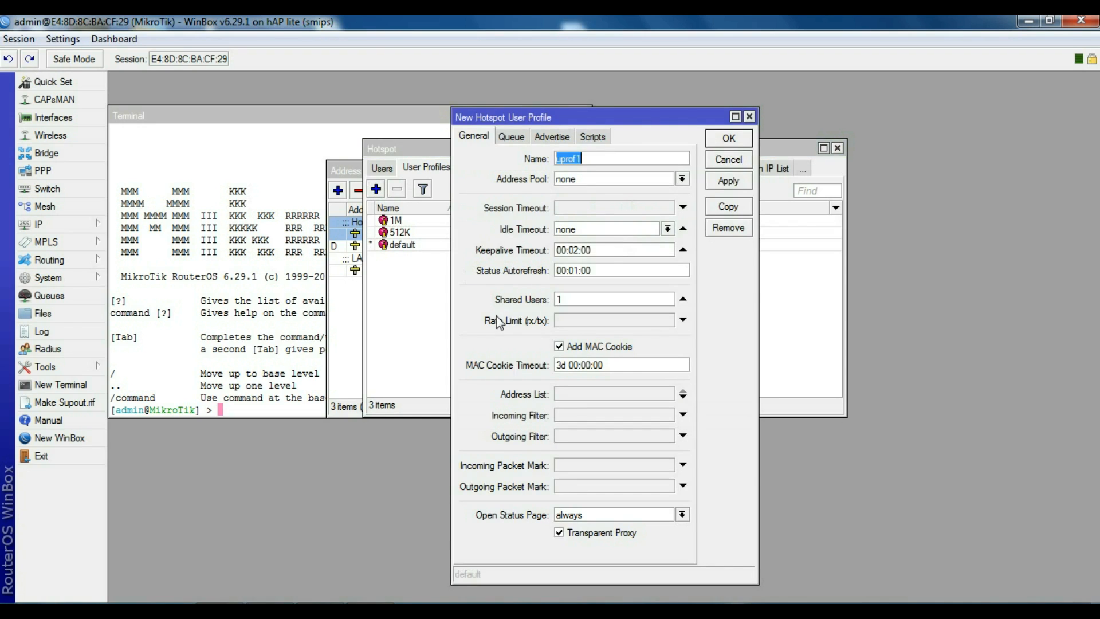
{"action": "type", "text": "3M"}
{"action": "left_click", "coordinate": [595, 323]}
{"action": "type", "text": "3M"}
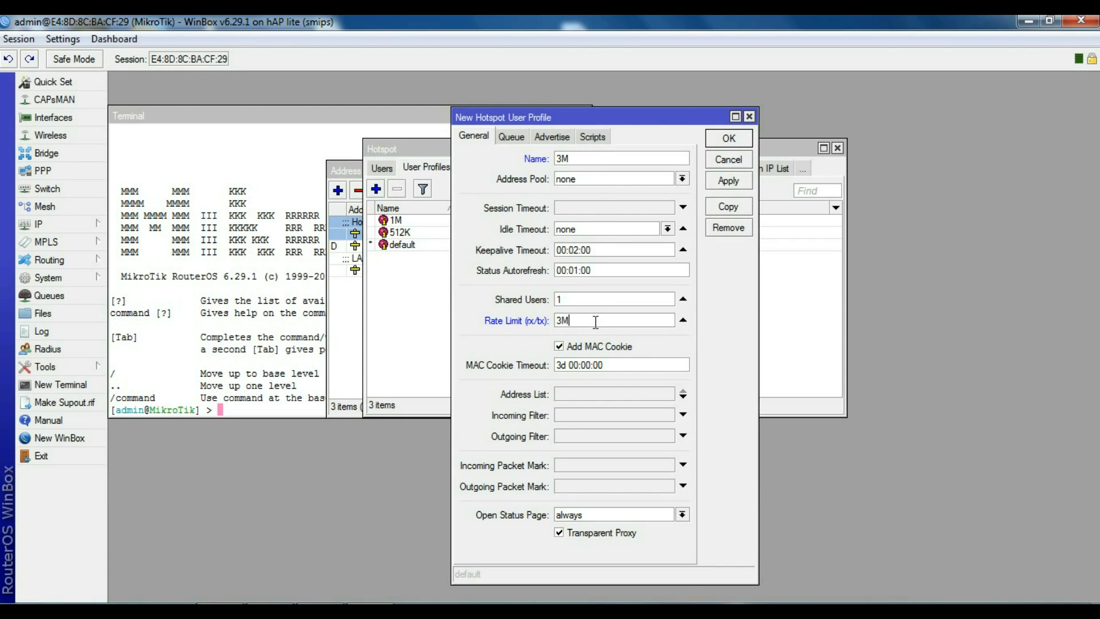
{"action": "type", "text": "/3M"}
{"action": "left_click", "coordinate": [729, 182]}
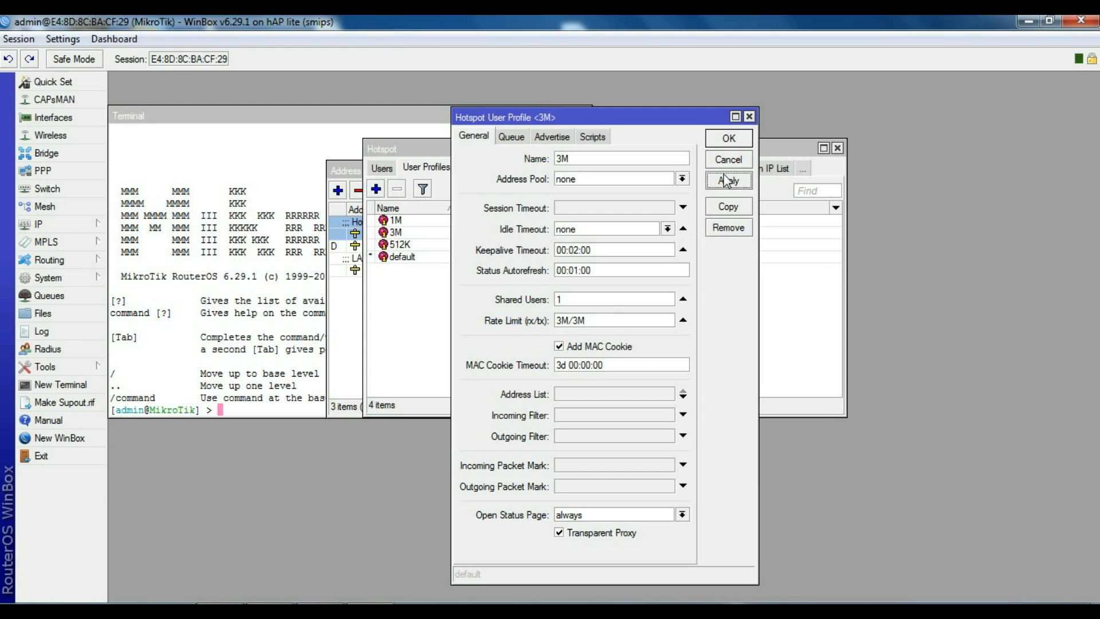
{"action": "left_click", "coordinate": [719, 140]}
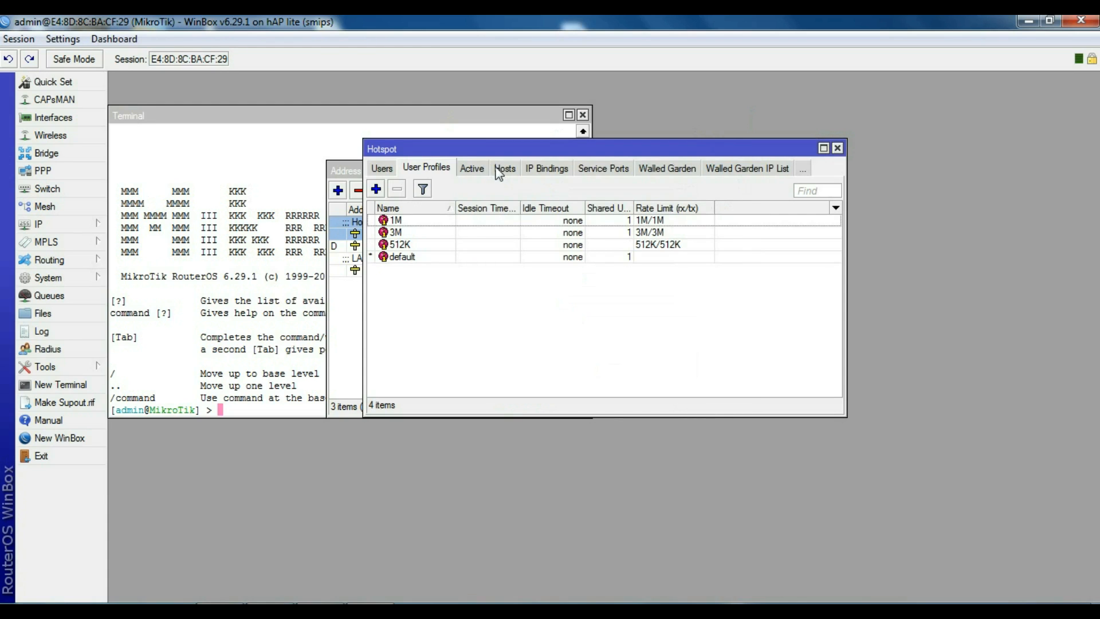
Step: Add a third hotspot user with name and password on the 3M profile
{"action": "left_click", "coordinate": [387, 166]}
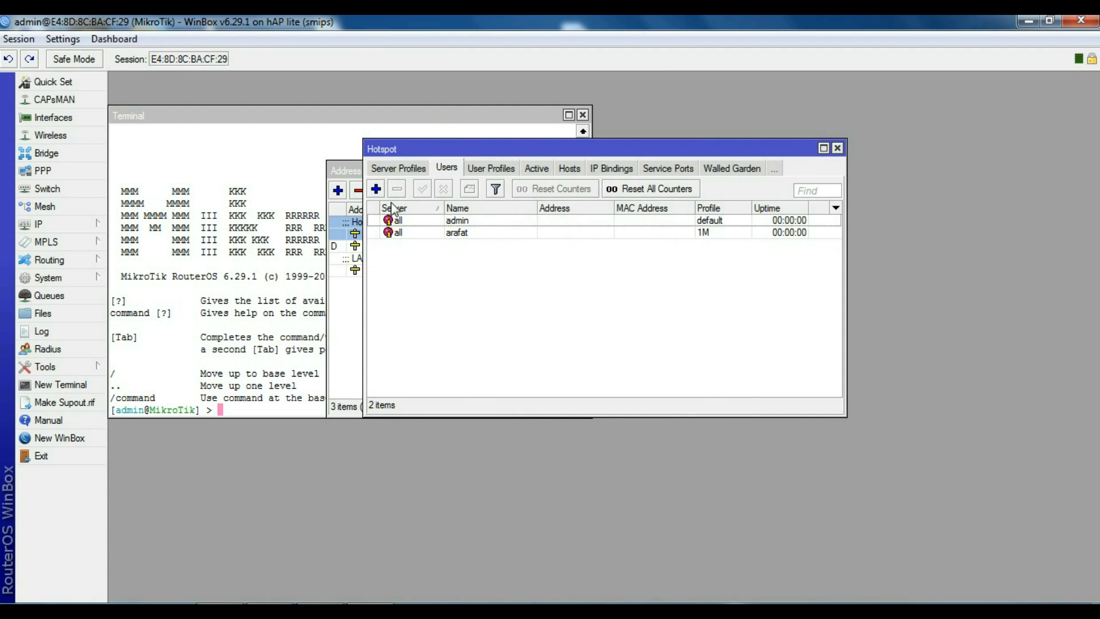
{"action": "left_click", "coordinate": [376, 191]}
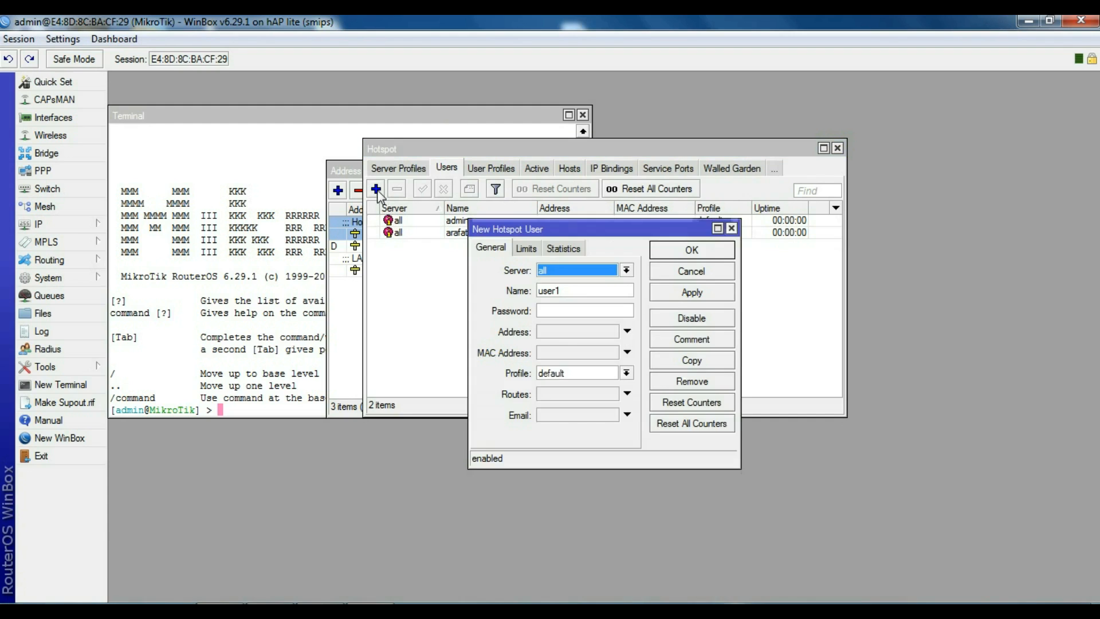
{"action": "left_click", "coordinate": [571, 293]}
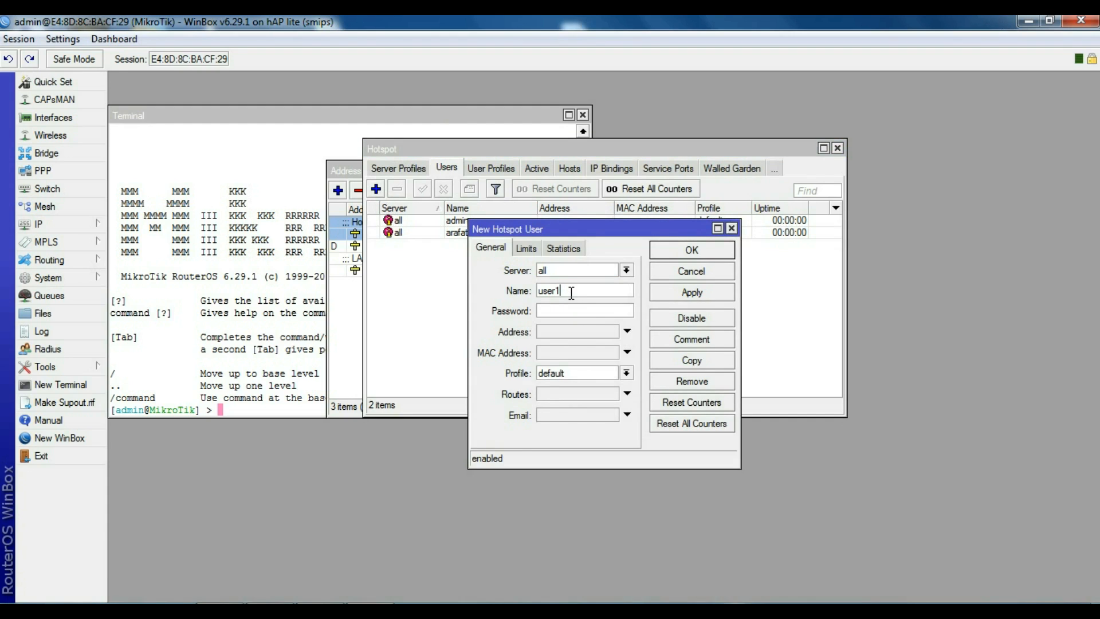
{"action": "key", "text": "BackSpace"}
{"action": "key", "text": "BackSpace"}
{"action": "key", "text": "BackSpace"}
{"action": "key", "text": "BackSpace"}
{"action": "key", "text": "BackSpace"}
{"action": "type", "text": "bidyut"}
{"action": "left_click", "coordinate": [566, 311]}
{"action": "type", "text": "123456"}
{"action": "left_click", "coordinate": [582, 375]}
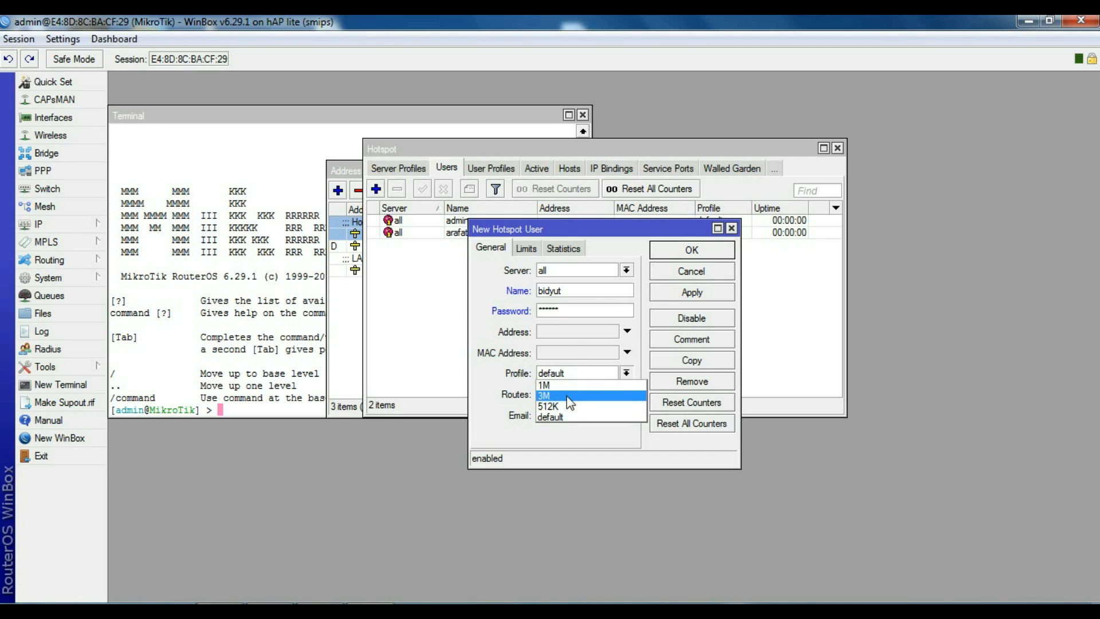
{"action": "left_click", "coordinate": [568, 396]}
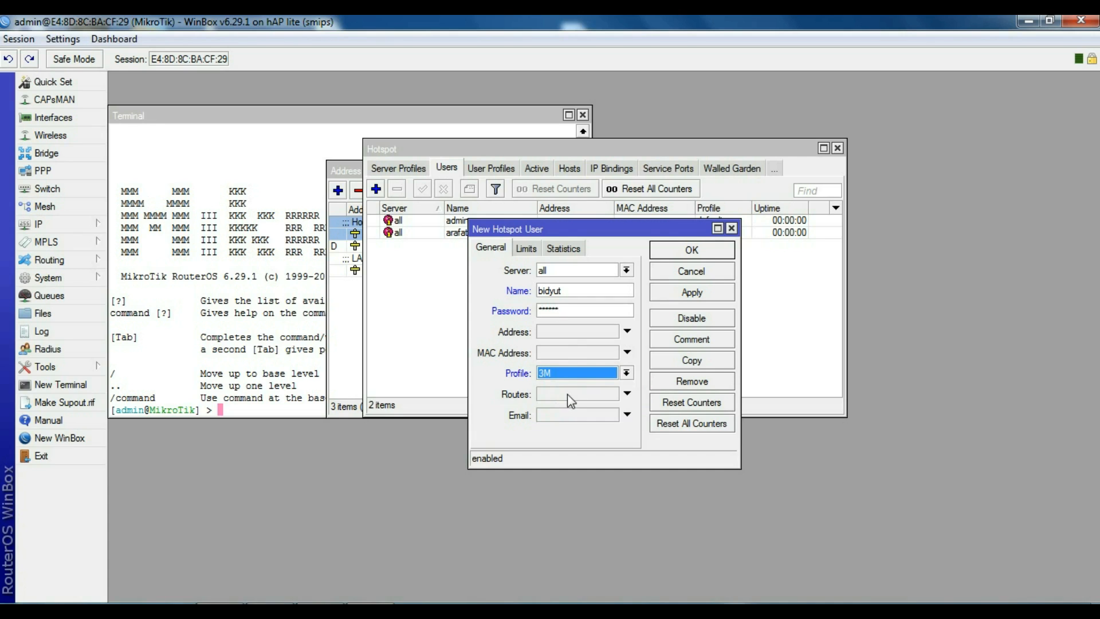
{"action": "left_click", "coordinate": [683, 290]}
{"action": "left_click", "coordinate": [683, 271]}
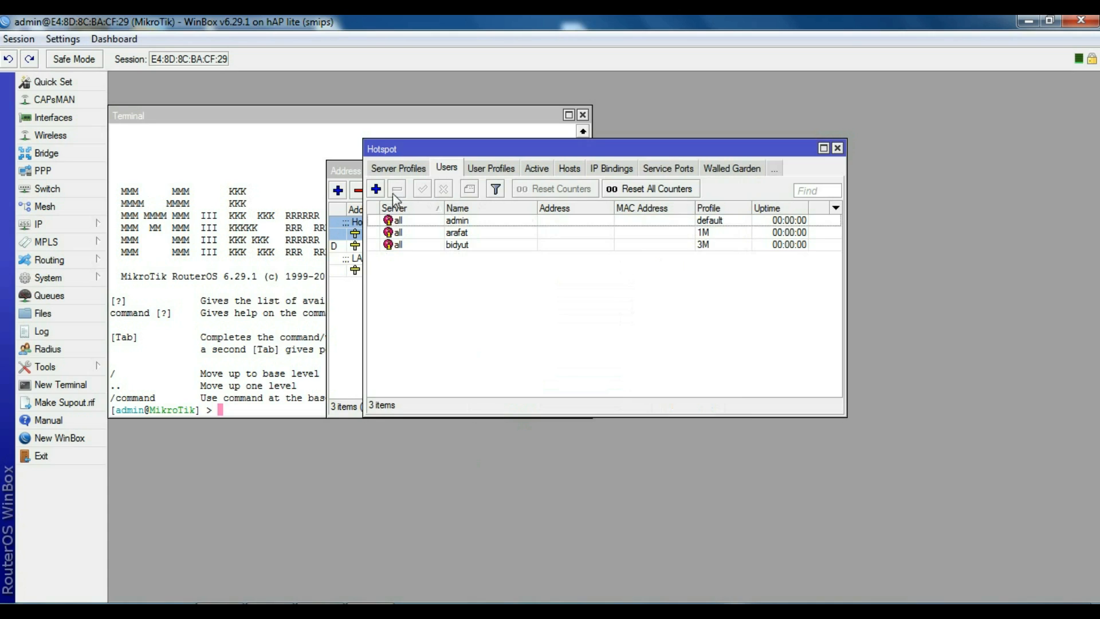
{"action": "left_click", "coordinate": [376, 190]}
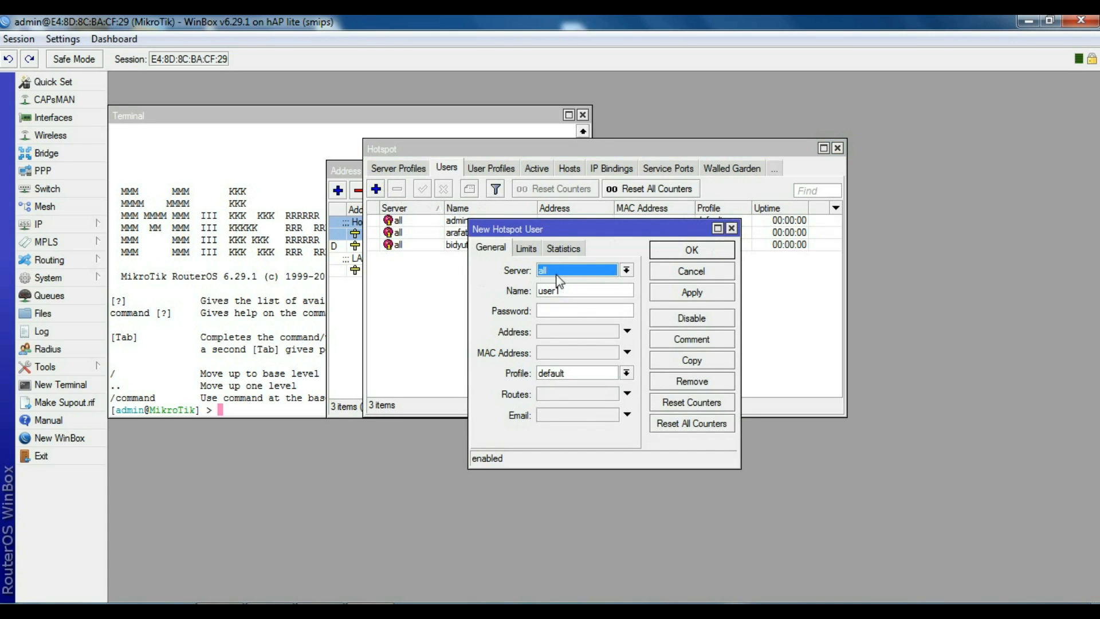
Step: Add a fourth hotspot user with name and password on the 512K profile
{"action": "left_click", "coordinate": [575, 289]}
{"action": "key", "text": "BackSpace"}
{"action": "key", "text": "BackSpace"}
{"action": "key", "text": "BackSpace"}
{"action": "key", "text": "BackSpace"}
{"action": "key", "text": "BackSpace"}
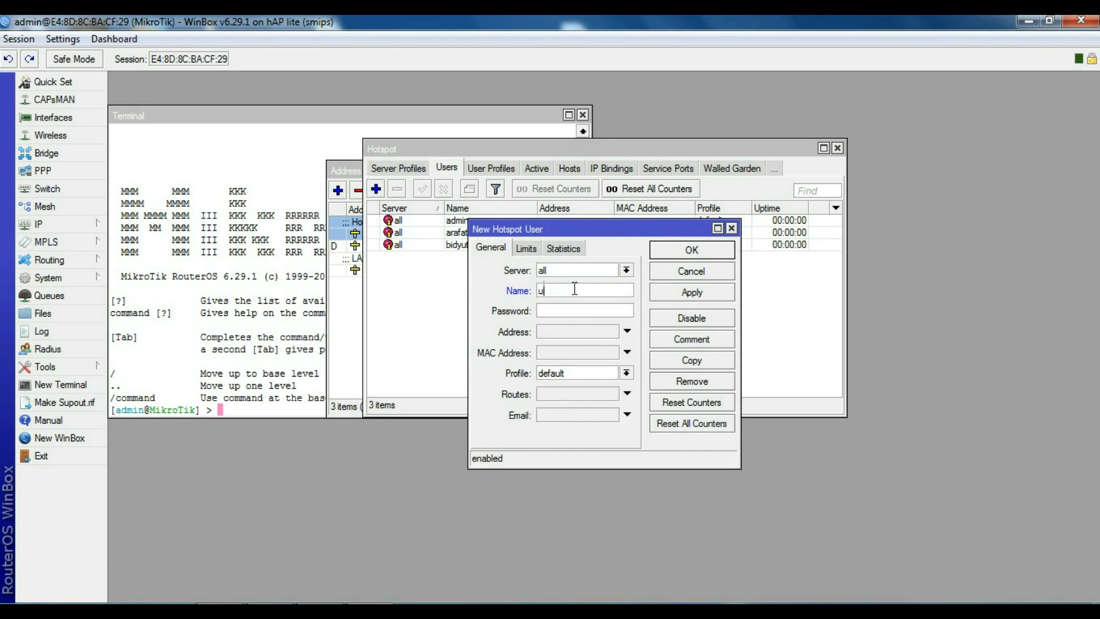
{"action": "type", "text": "rofique"}
{"action": "type", "text": "******"}
{"action": "left_click", "coordinate": [578, 374]}
{"action": "left_click", "coordinate": [569, 404]}
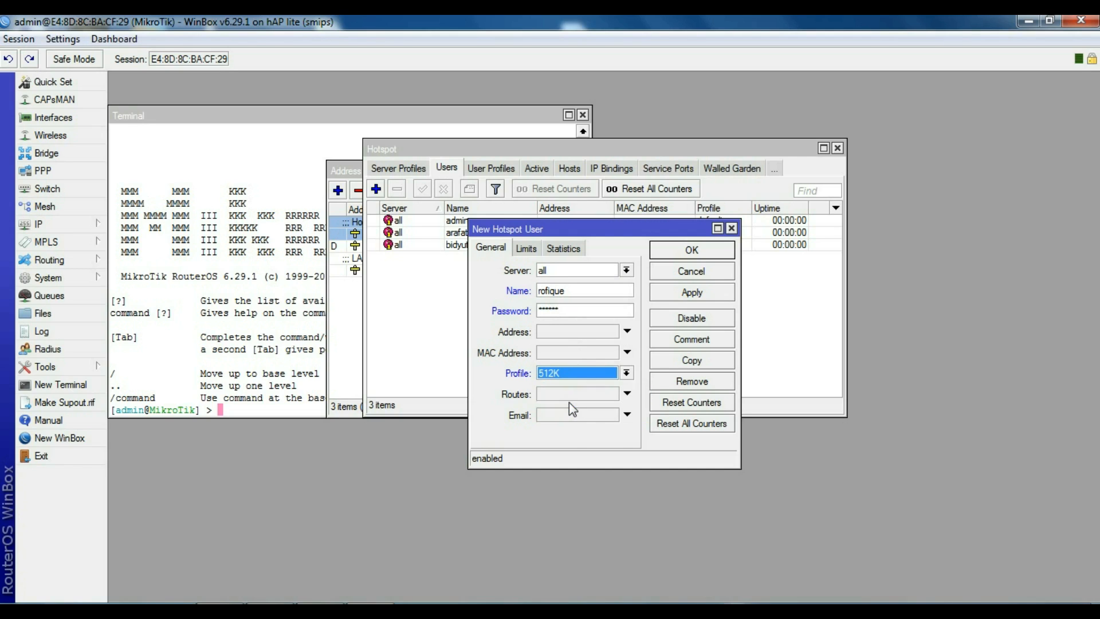
{"action": "left_click", "coordinate": [690, 294]}
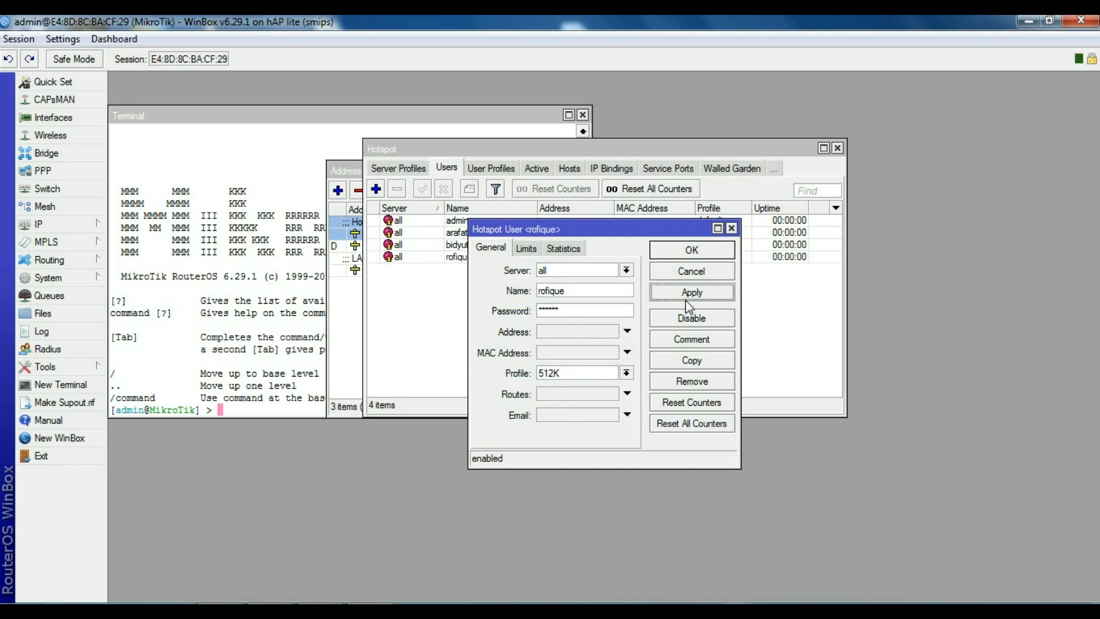
{"action": "left_click", "coordinate": [678, 252]}
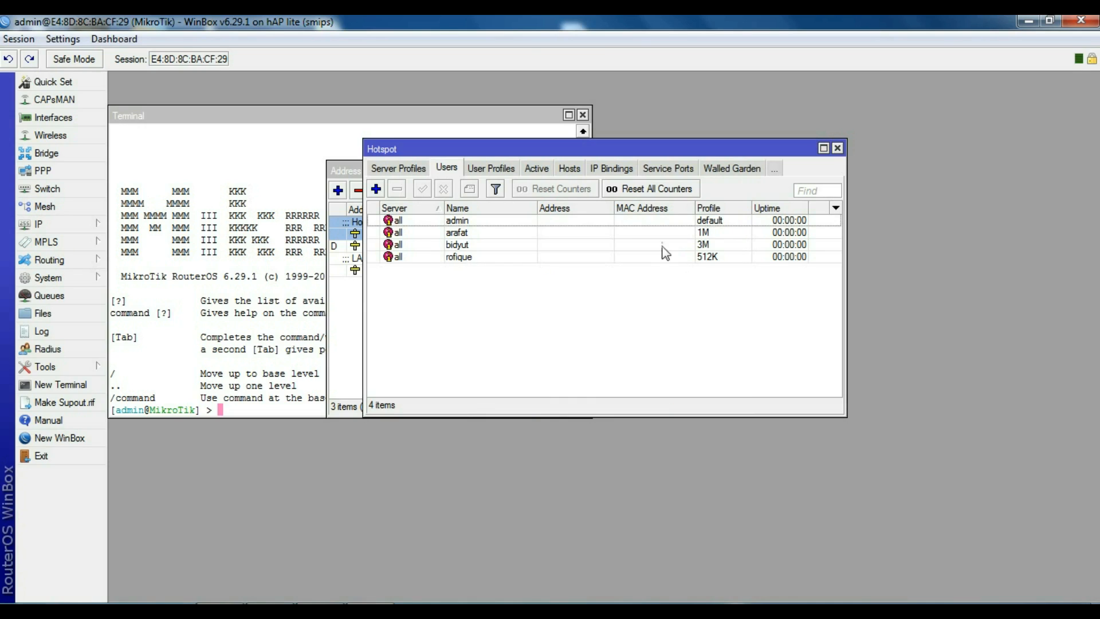
Step: Review the User Profiles, Users, Server Profiles and Active tabs
{"action": "left_click", "coordinate": [488, 170]}
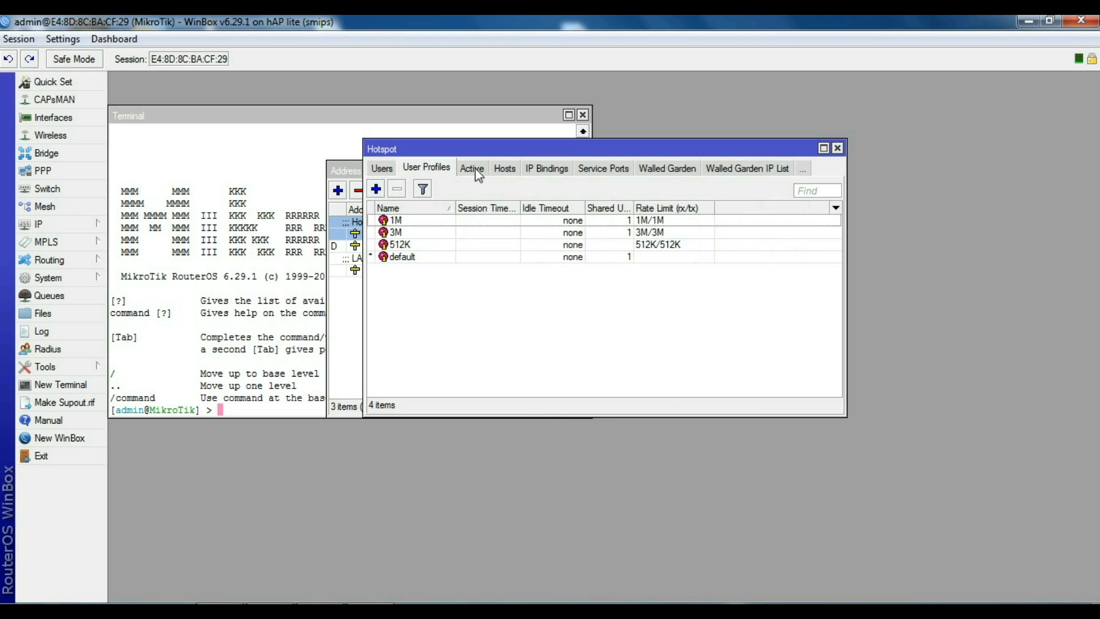
{"action": "left_click", "coordinate": [391, 170]}
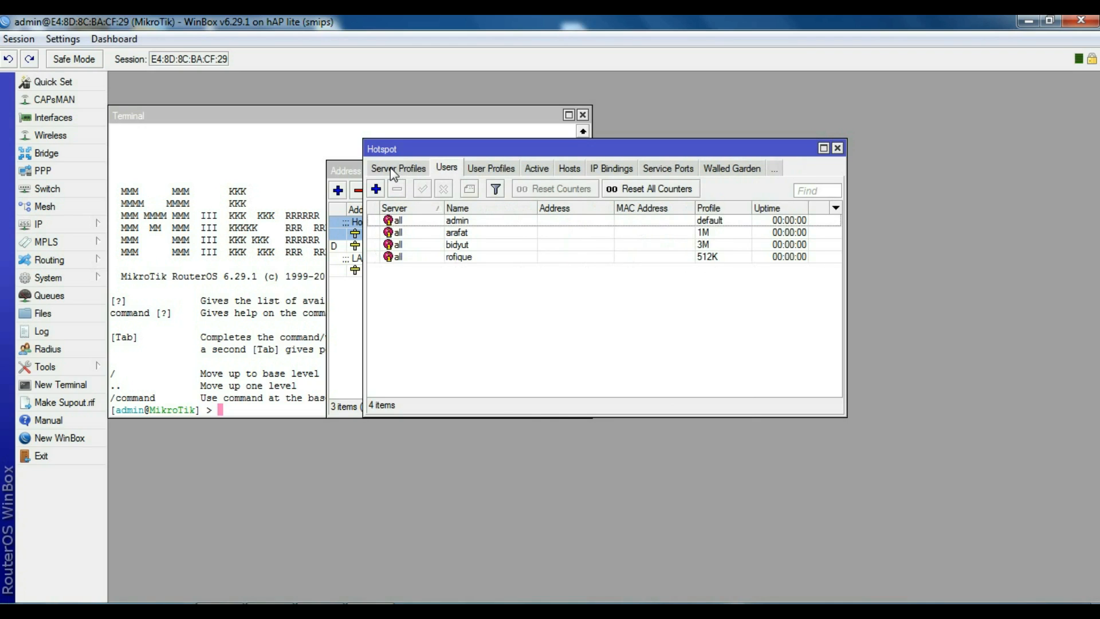
{"action": "left_click", "coordinate": [392, 170]}
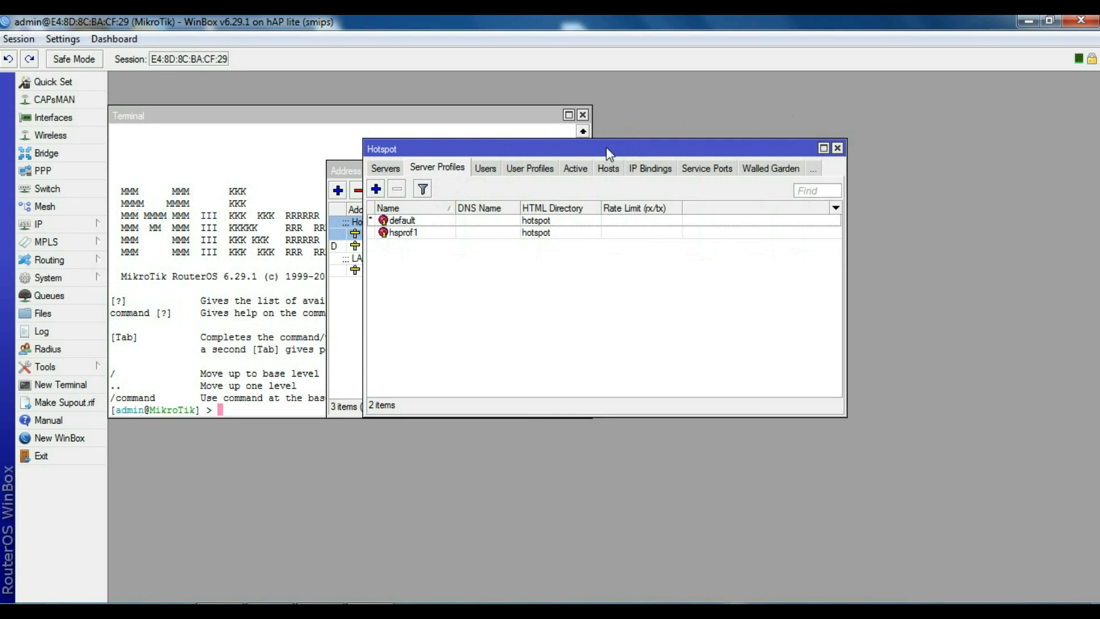
{"action": "left_click", "coordinate": [569, 167]}
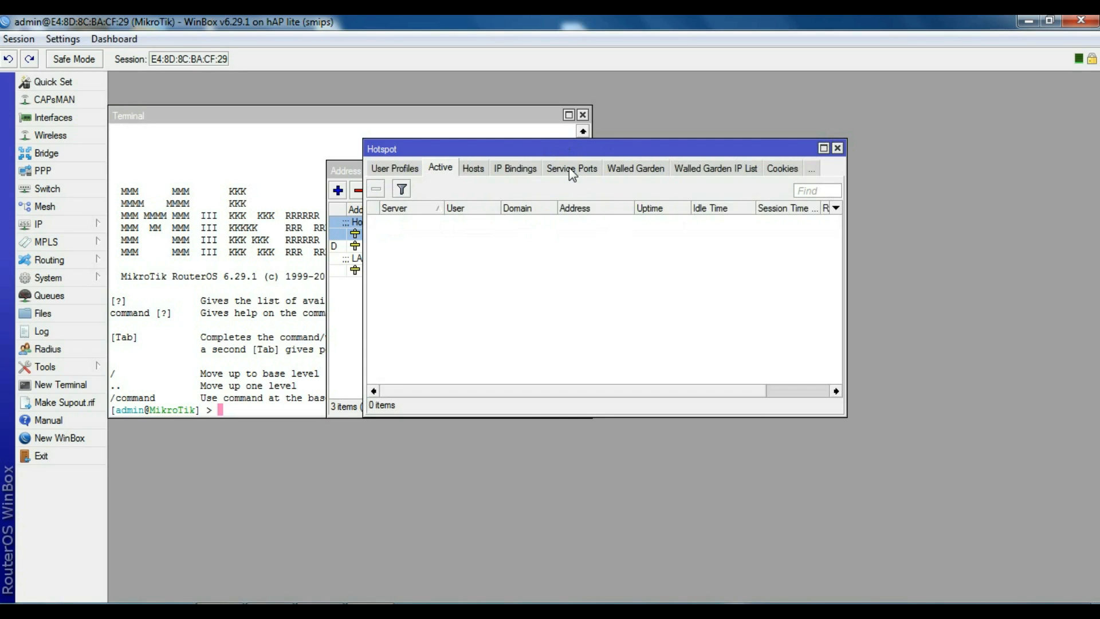
{"action": "left_click", "coordinate": [397, 171]}
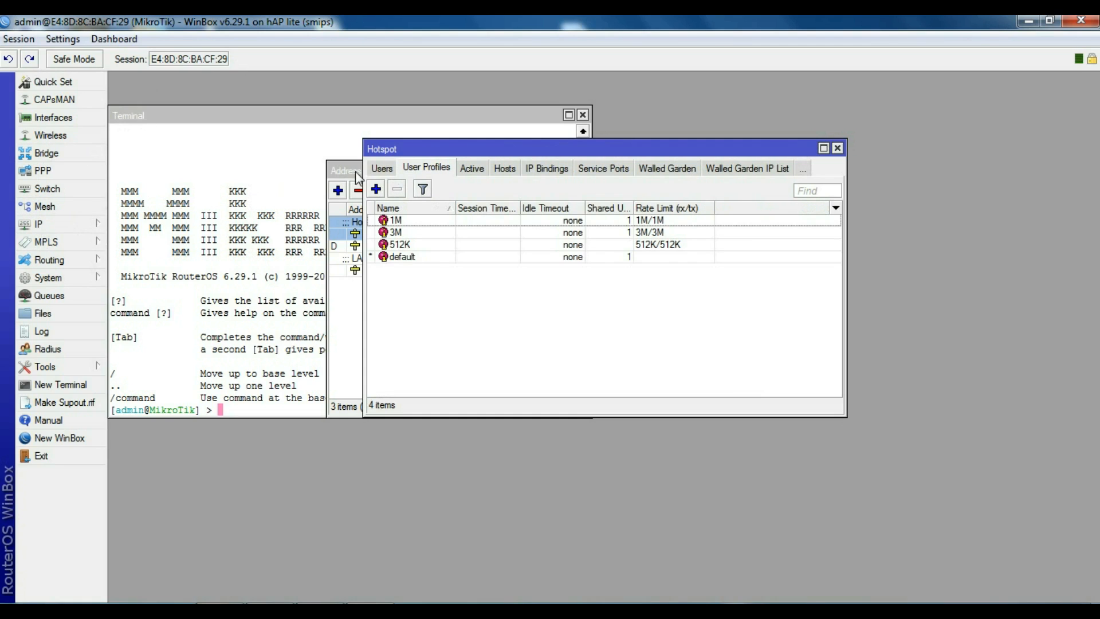
{"action": "left_click", "coordinate": [456, 172]}
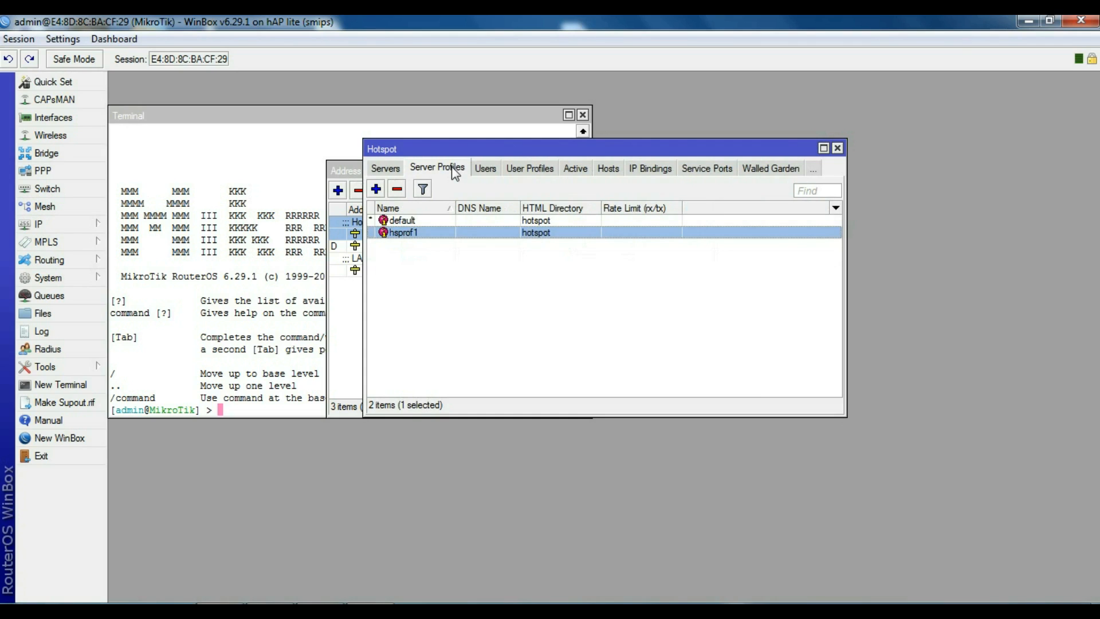
Step: Turn on Use RADIUS in the hsprof1 server profile
{"action": "double_click", "coordinate": [418, 231]}
{"action": "left_click", "coordinate": [533, 243]}
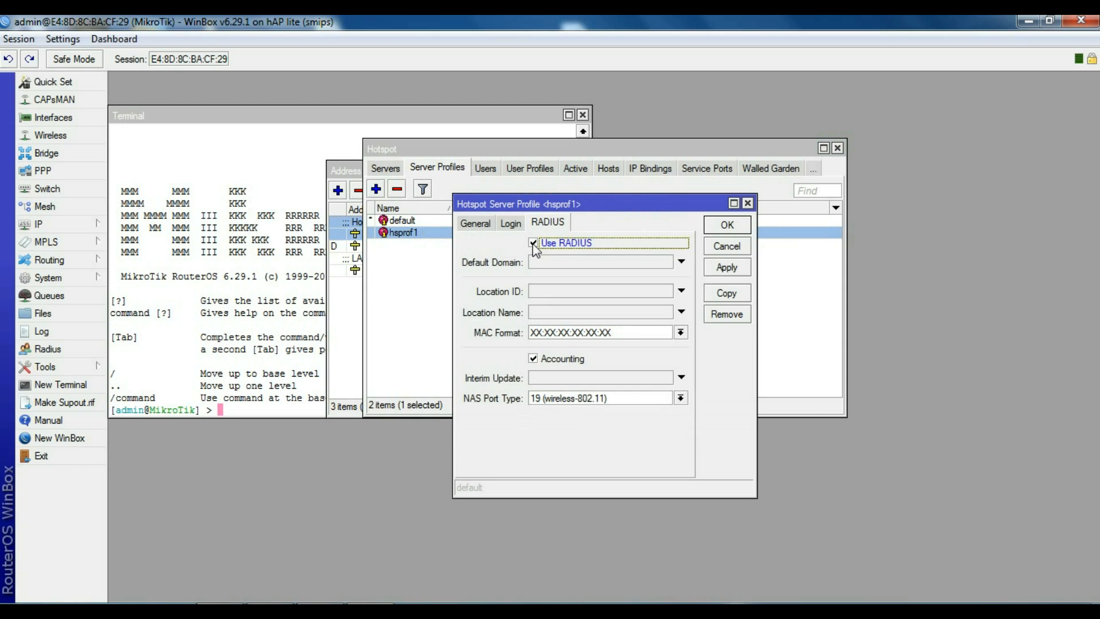
{"action": "left_click", "coordinate": [726, 225]}
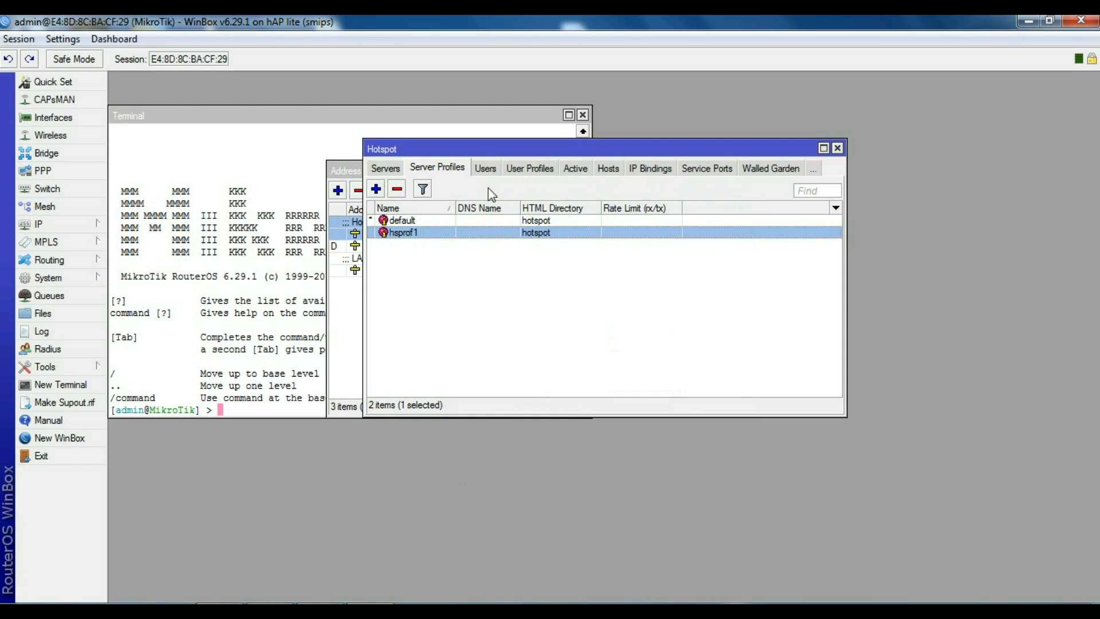
{"action": "left_click", "coordinate": [387, 169]}
{"action": "left_click", "coordinate": [424, 174]}
Step: Check that hotspot1 runs on ether4, then close the Hotspot window
{"action": "left_click", "coordinate": [387, 169]}
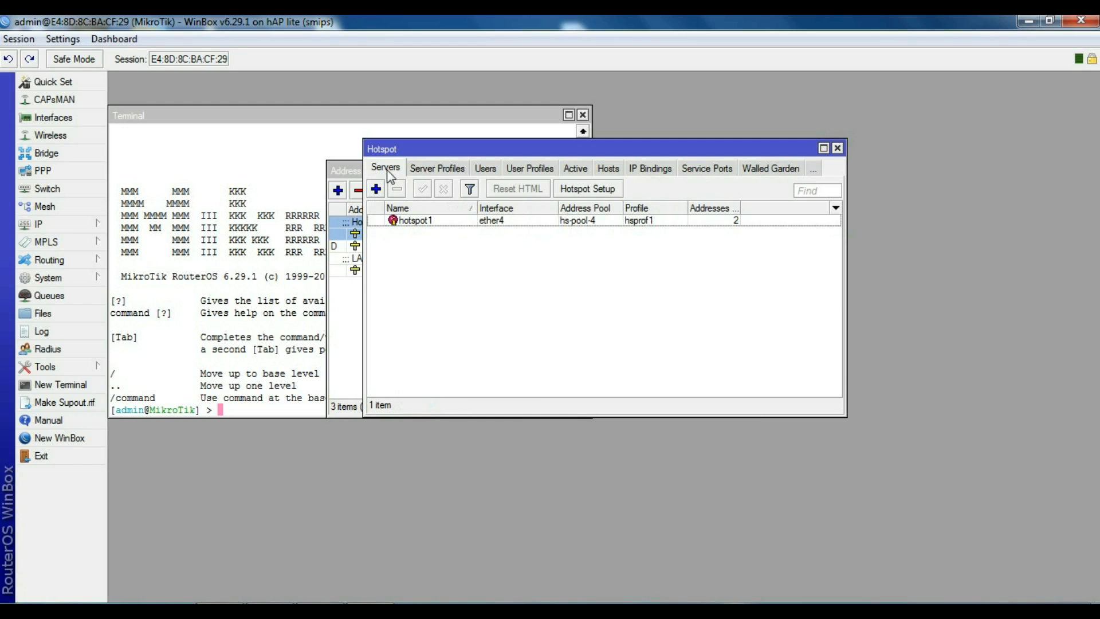
{"action": "left_click", "coordinate": [428, 167]}
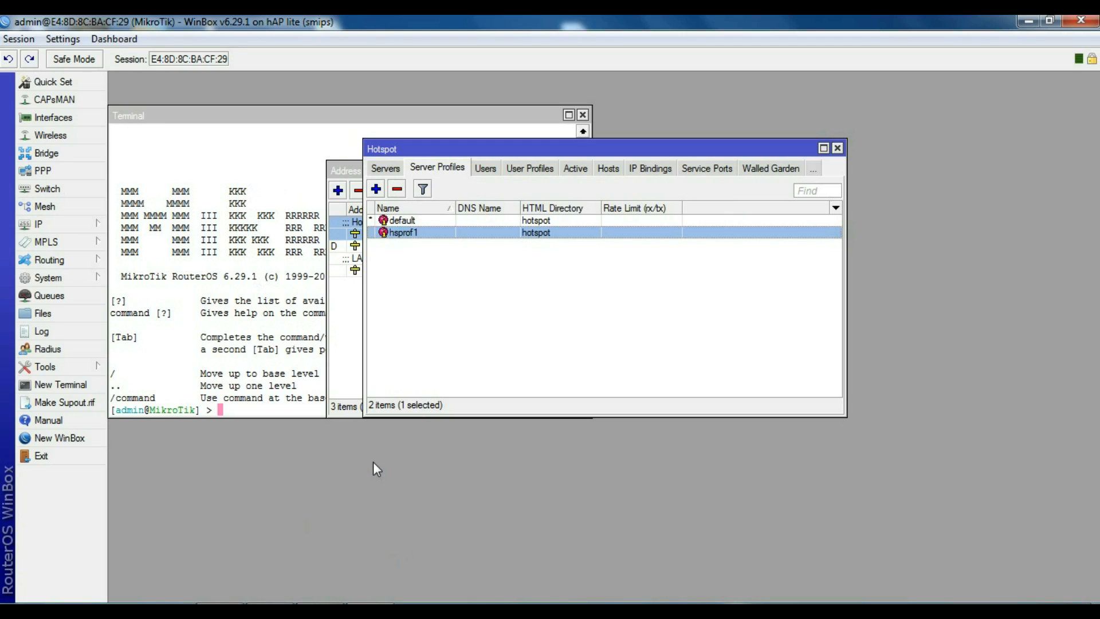
{"action": "key", "text": "Escape"}
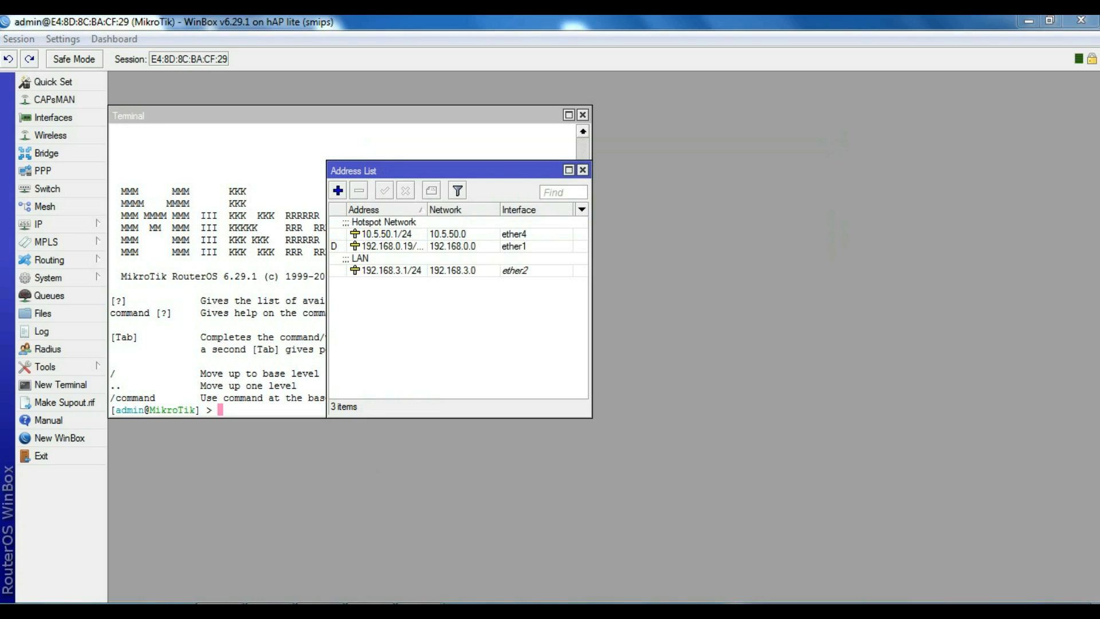
{"action": "key", "text": "alt+Tab"}
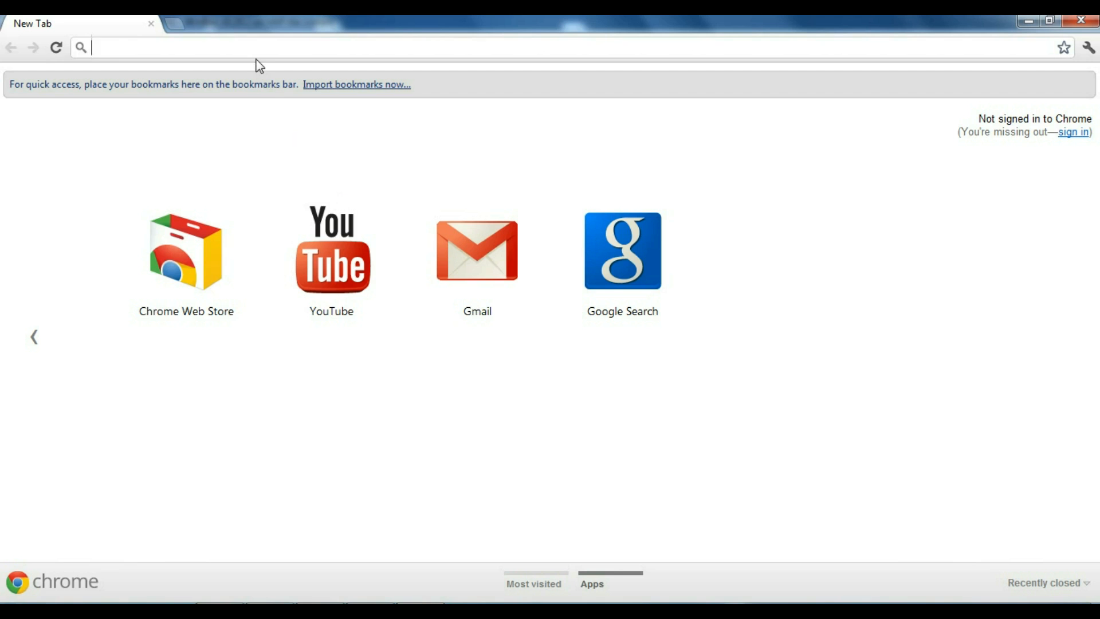
Step: Browse to google.com and log in on the hotspot page with a name and mobile number
{"action": "type", "text": "g"}
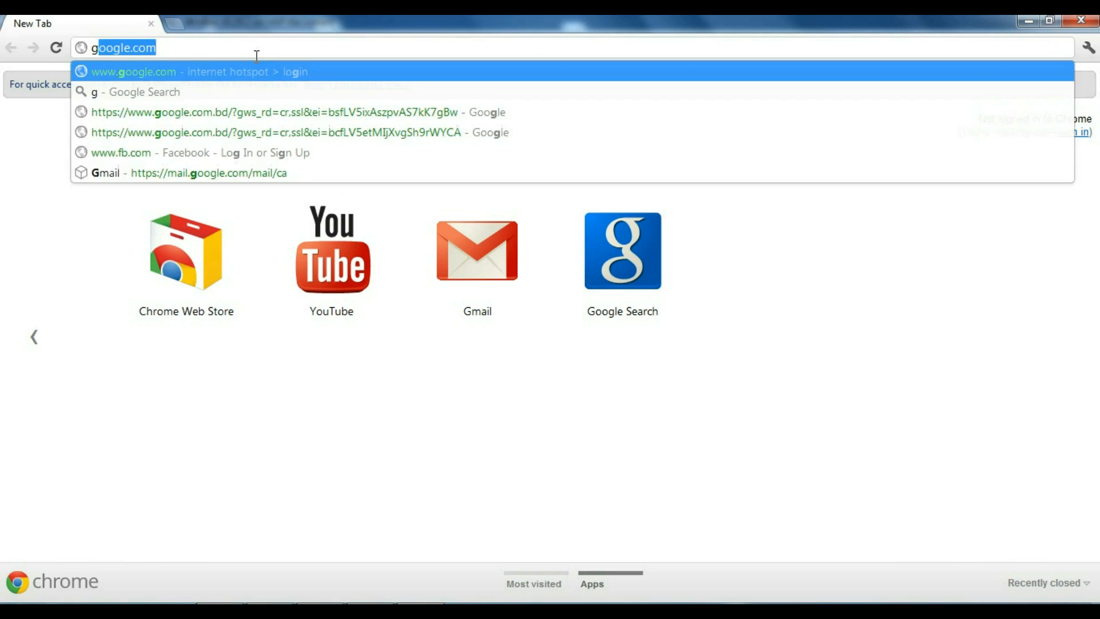
{"action": "type", "text": "oogle"}
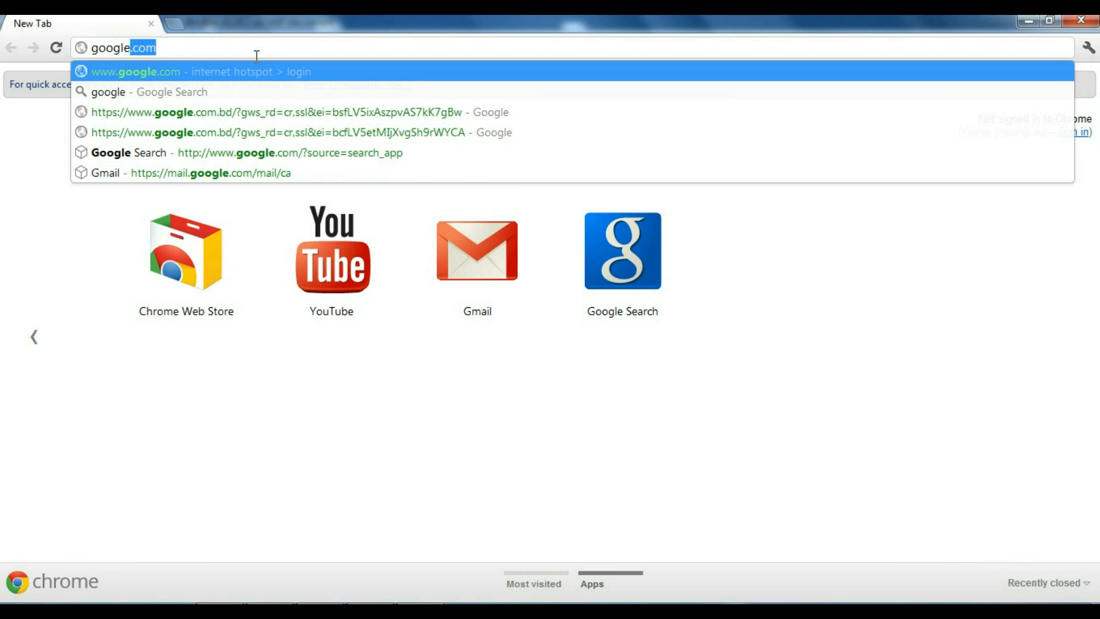
{"action": "type", "text": ".com"}
{"action": "key", "text": "Return"}
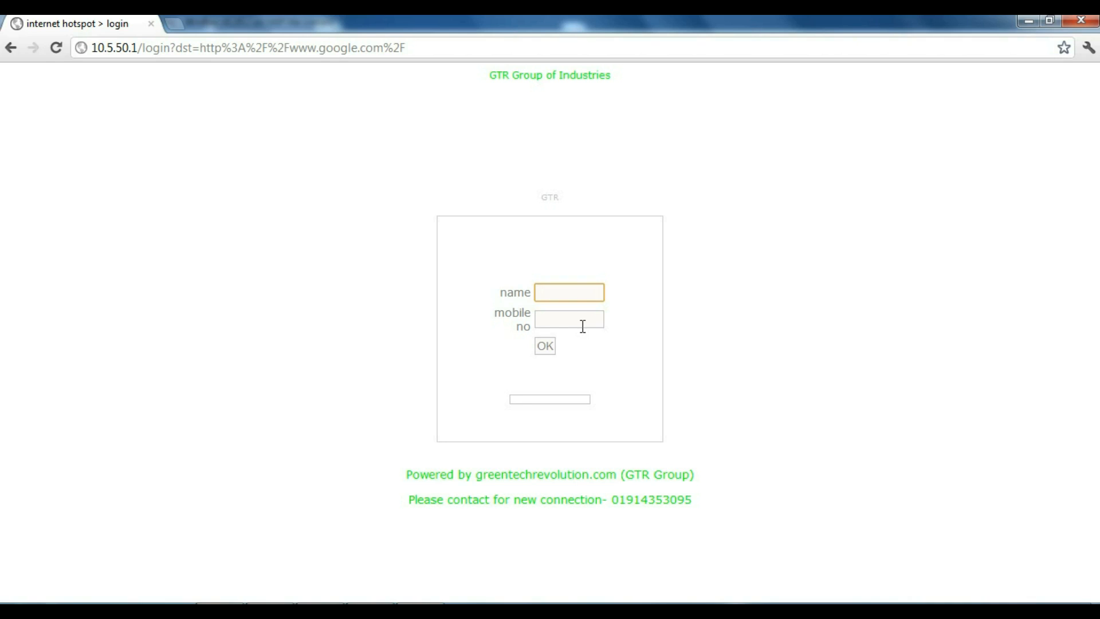
{"action": "type", "text": "arafat"}
{"action": "left_click", "coordinate": [574, 321]}
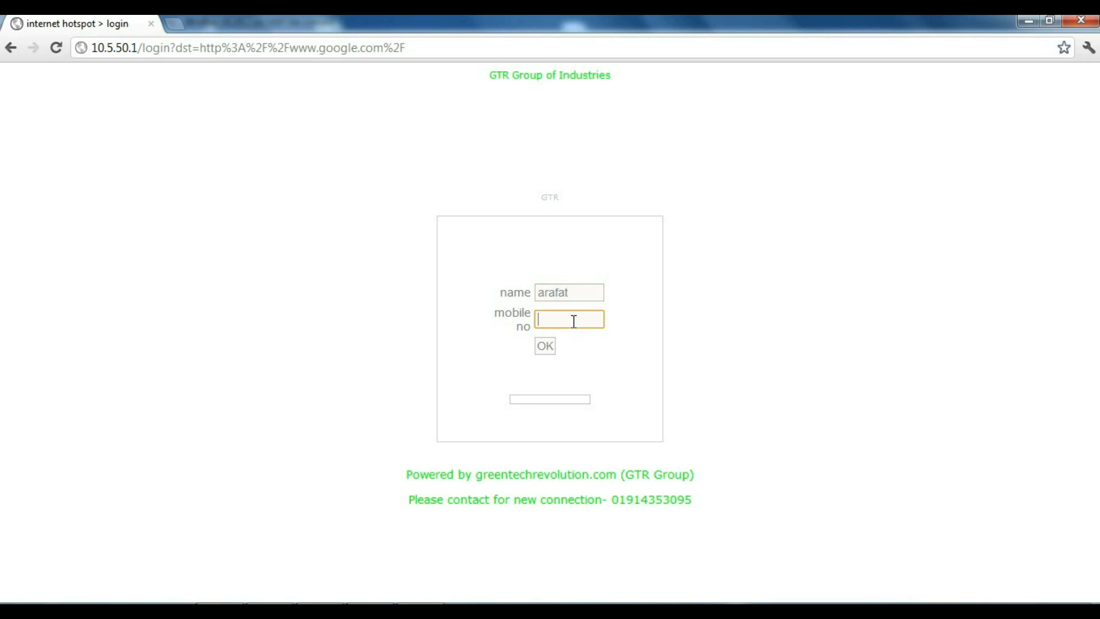
{"action": "type", "text": "019143"}
{"action": "left_click", "coordinate": [547, 347]}
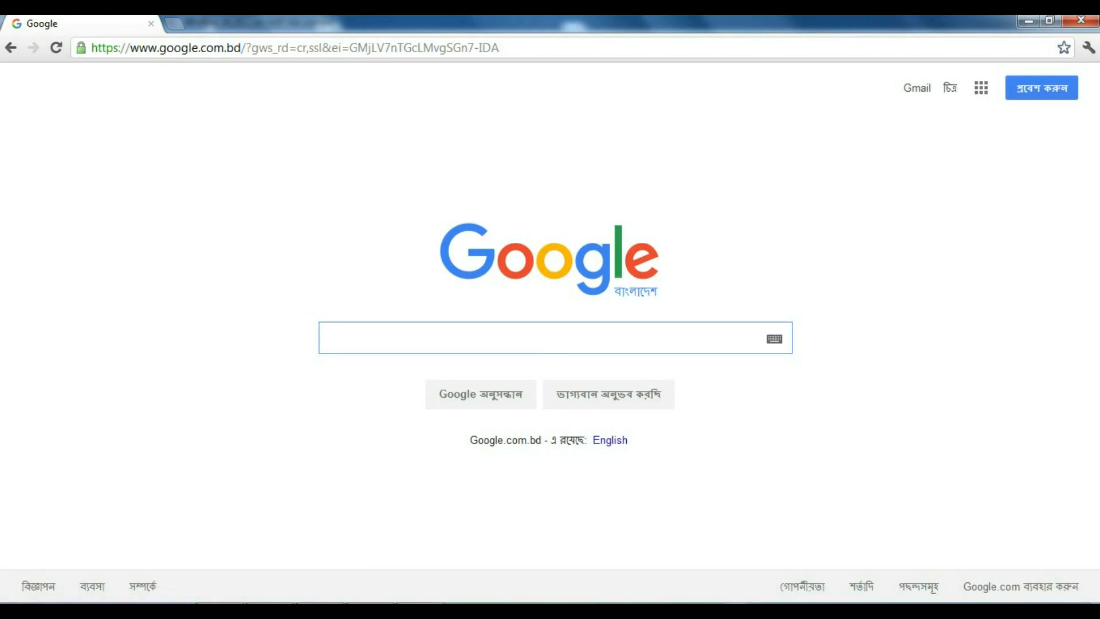
{"action": "left_click", "coordinate": [176, 25]}
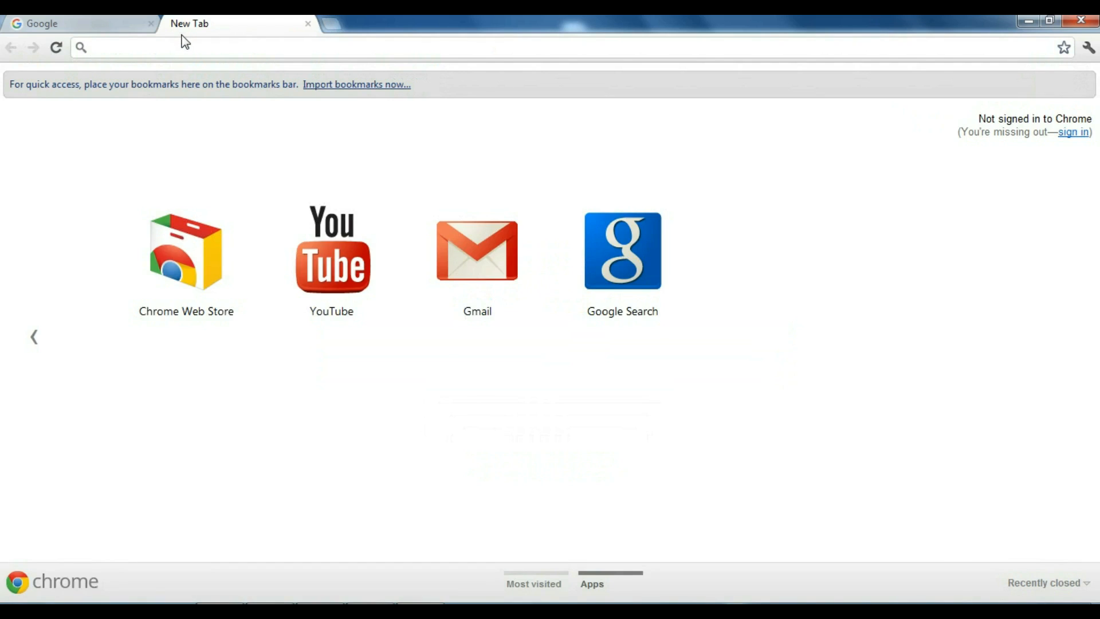
Step: Open YouTube from the New Tab thumbnail to test browsing through the hotspot
{"action": "left_click", "coordinate": [339, 264]}
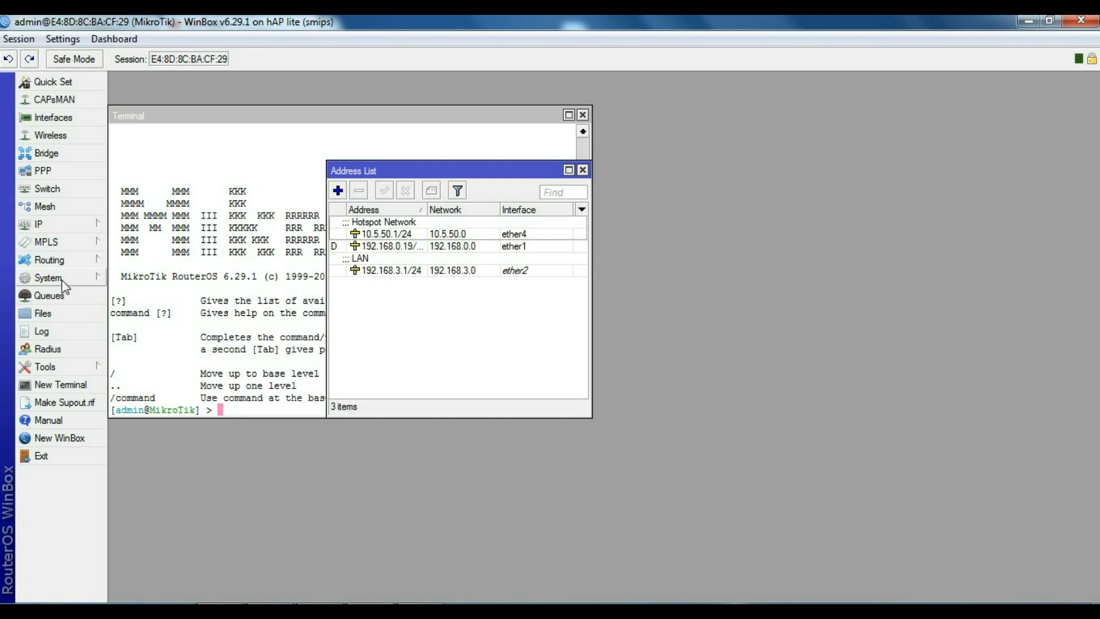
Step: Reopen IP > Hotspot, closing the stray IPsec window, and view the 1M, 3M, 512K profiles
{"action": "left_click", "coordinate": [51, 228]}
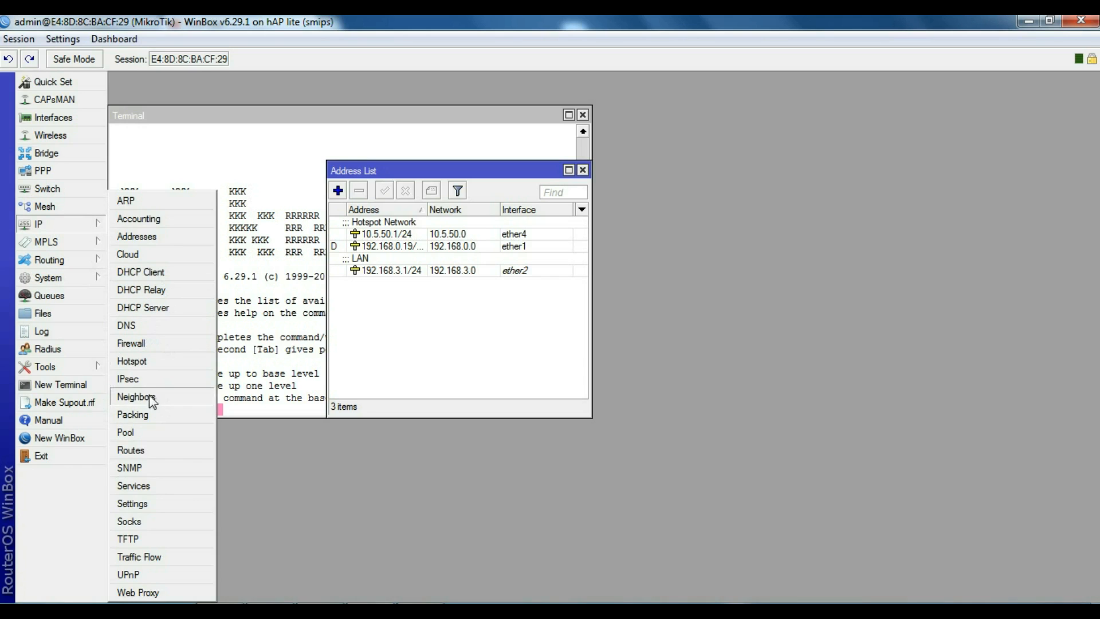
{"action": "left_click", "coordinate": [130, 378]}
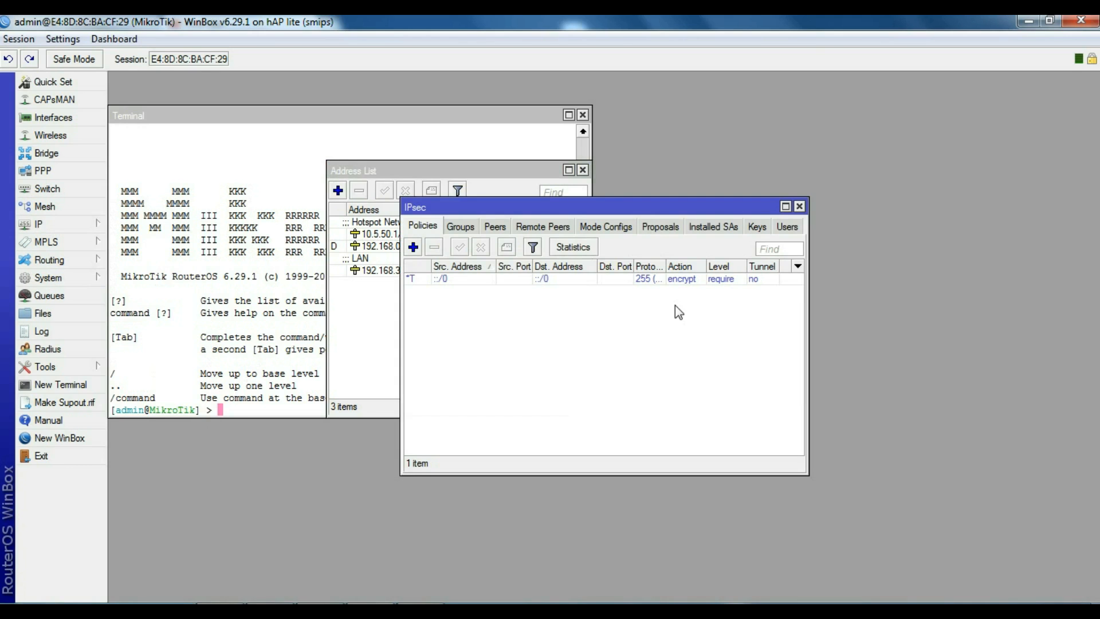
{"action": "left_click", "coordinate": [800, 206]}
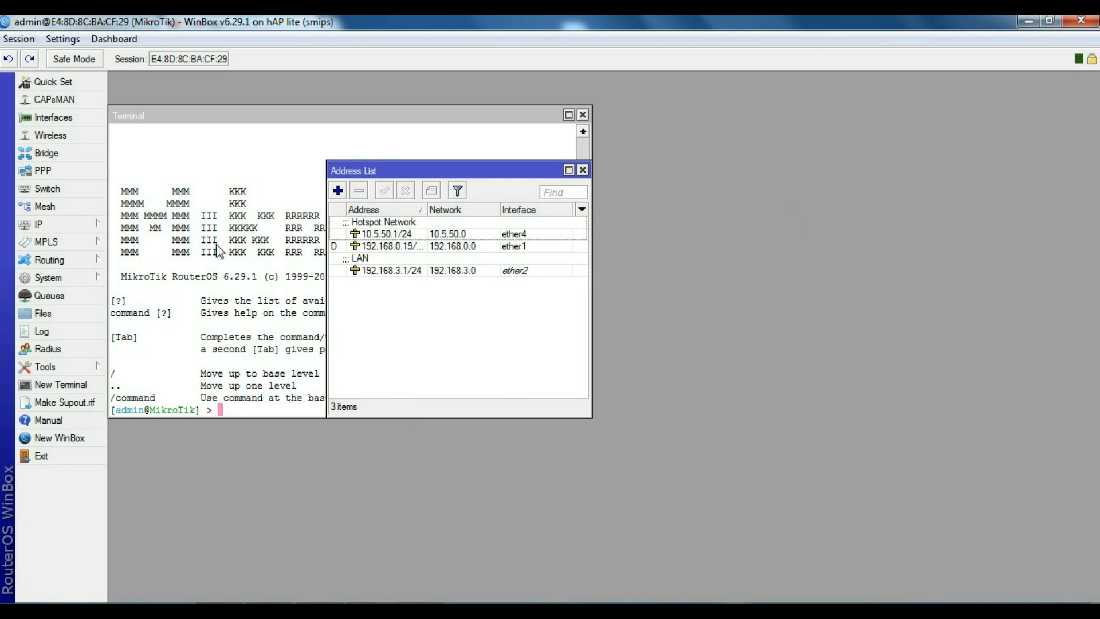
{"action": "left_click", "coordinate": [59, 224]}
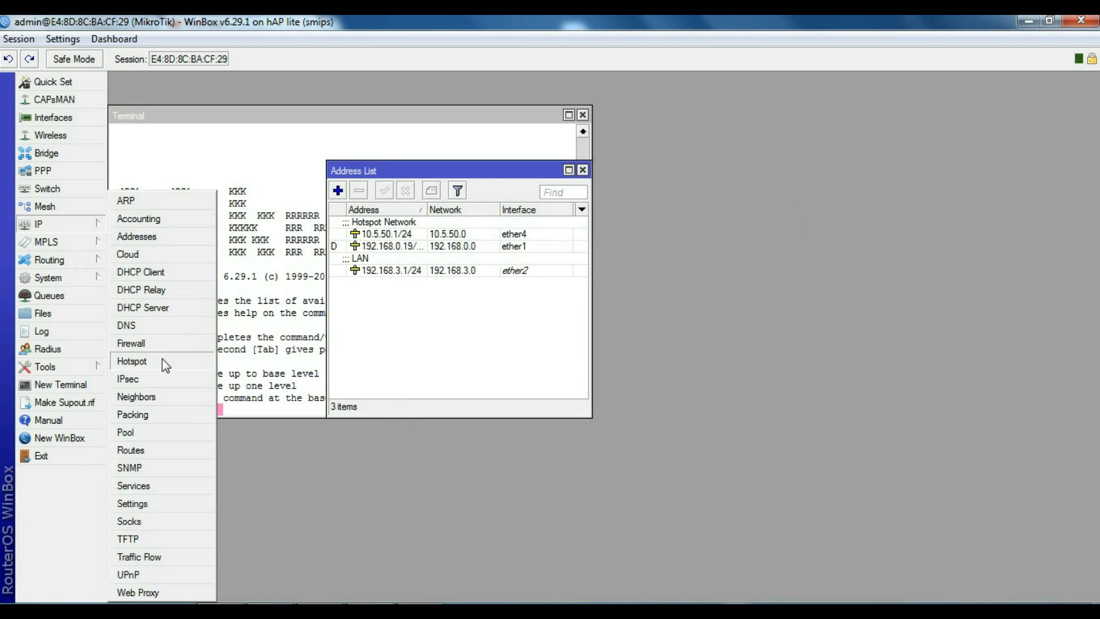
{"action": "left_click", "coordinate": [162, 358]}
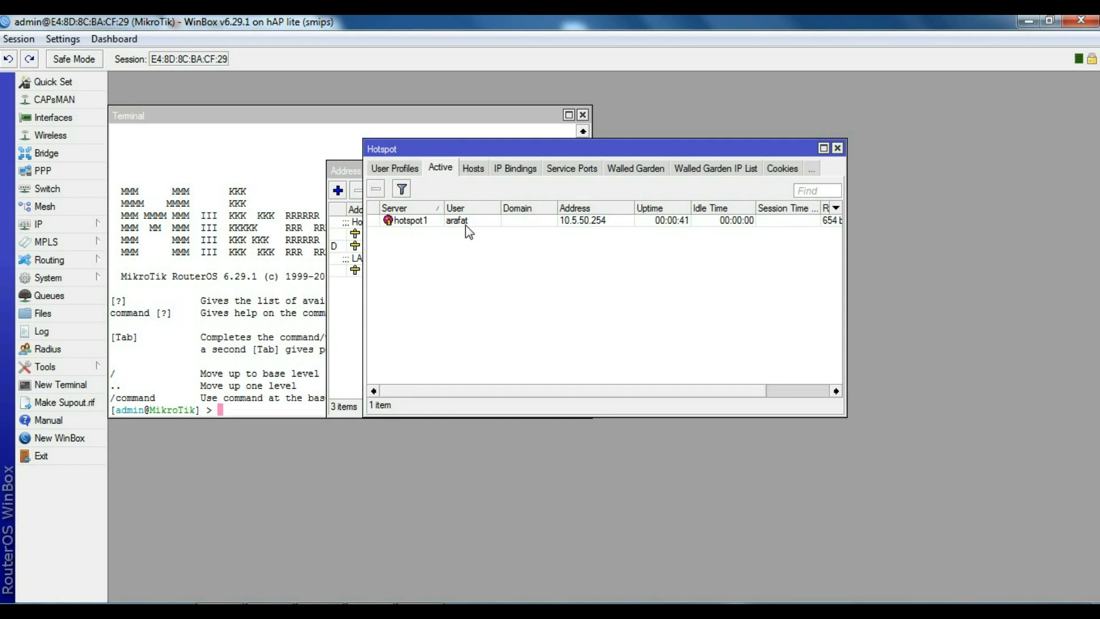
{"action": "left_click", "coordinate": [411, 170]}
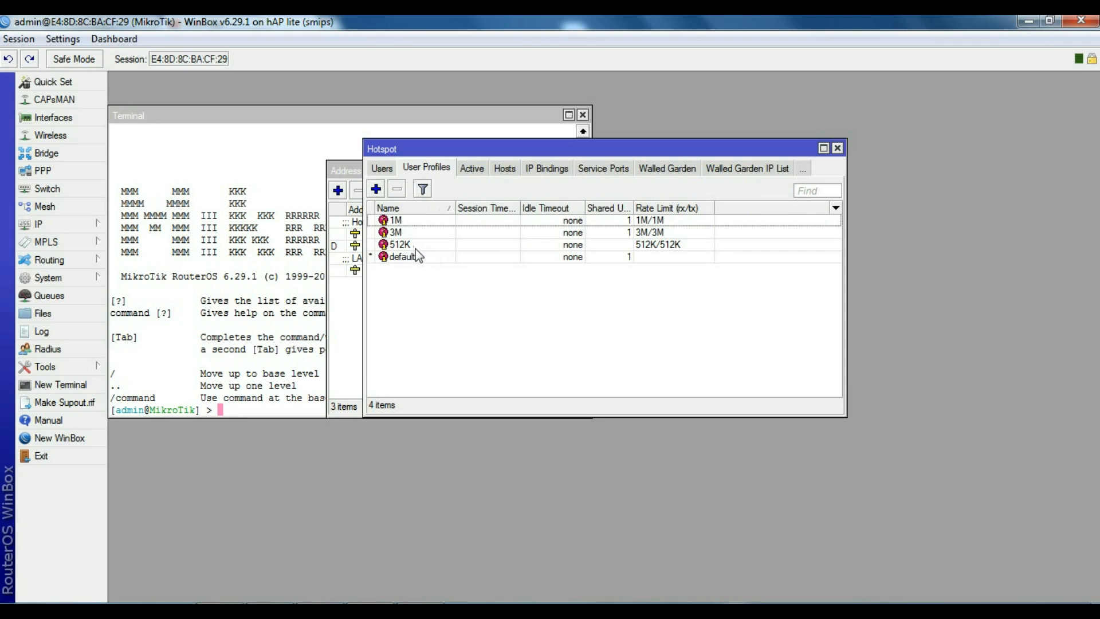